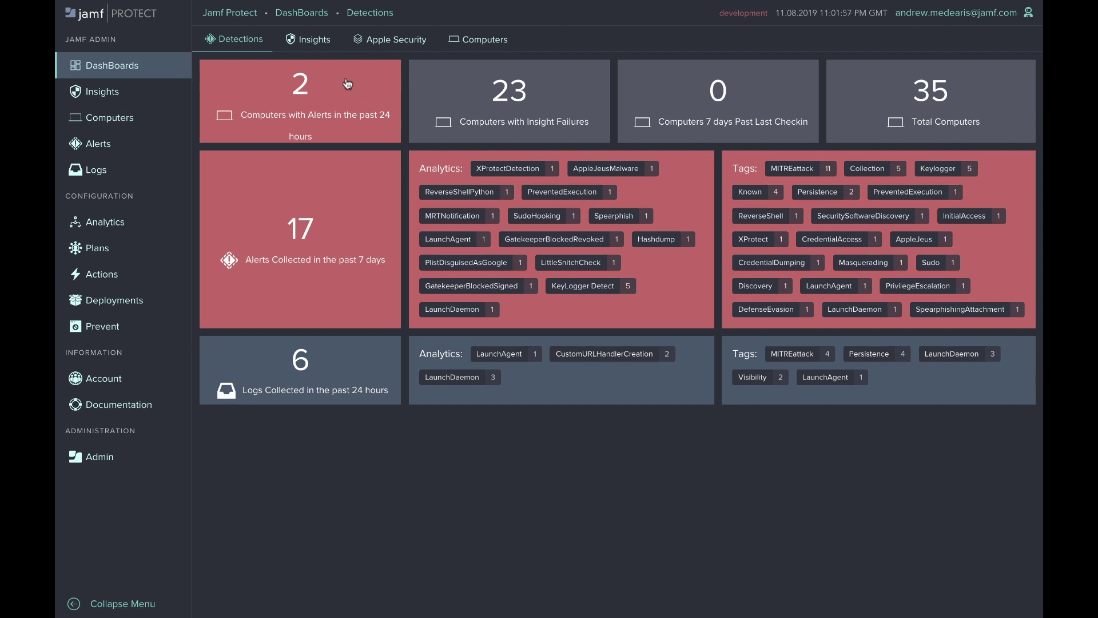
# Switch the dashboard to Insights and scroll through the noncompliant, compliant and unreported counts per check.
pyautogui.click(320, 41)
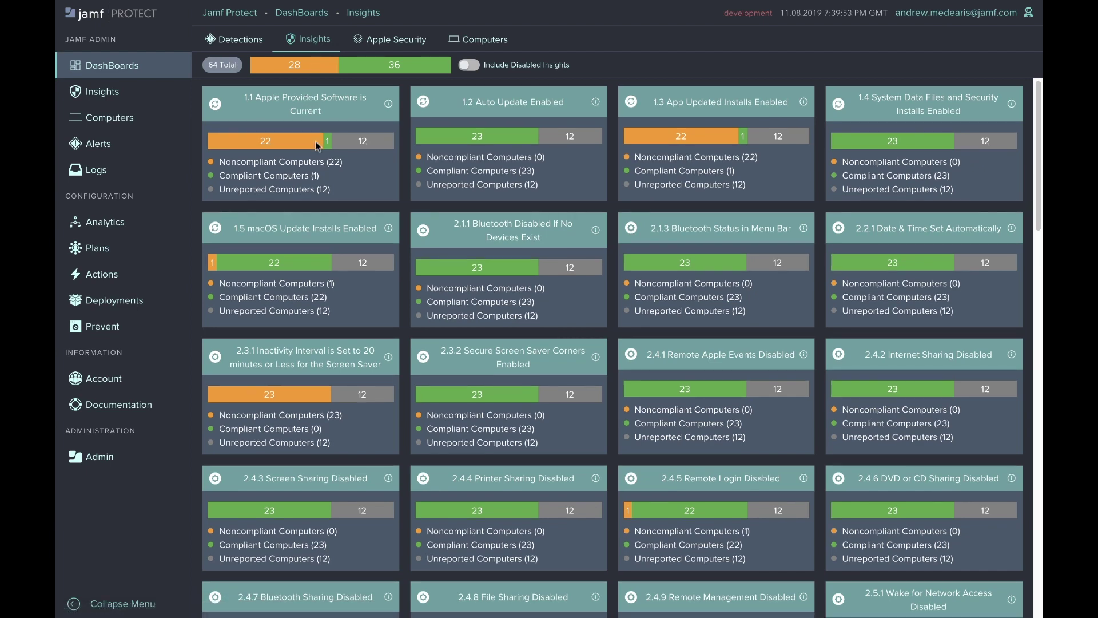
pyautogui.scroll(-1, 315, 171)
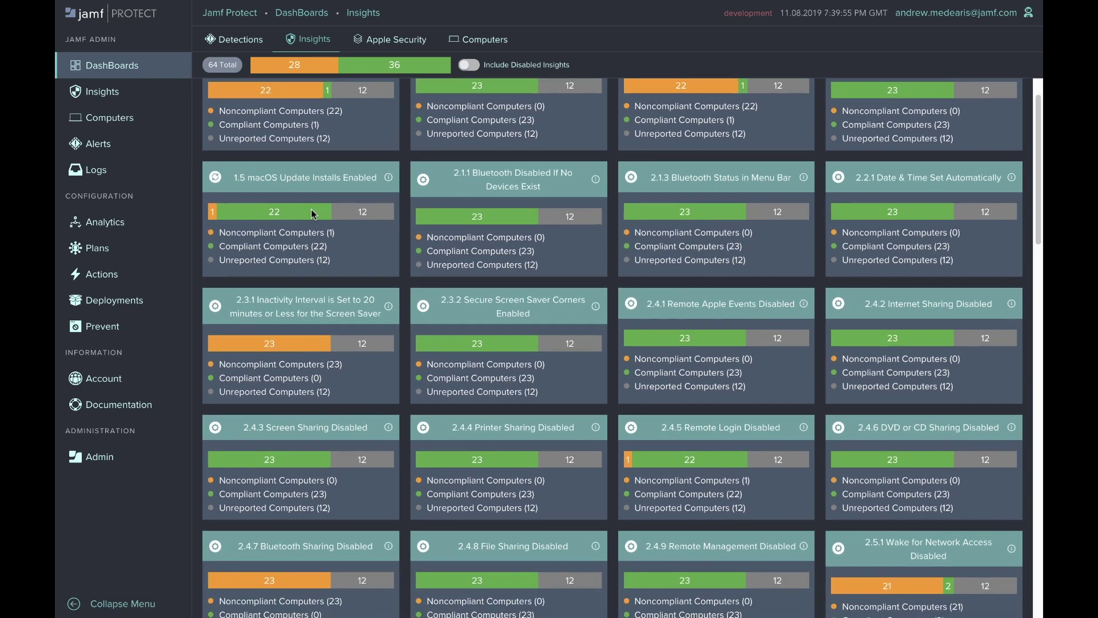
pyautogui.scroll(-1, 312, 210)
pyautogui.scroll(-1, 314, 220)
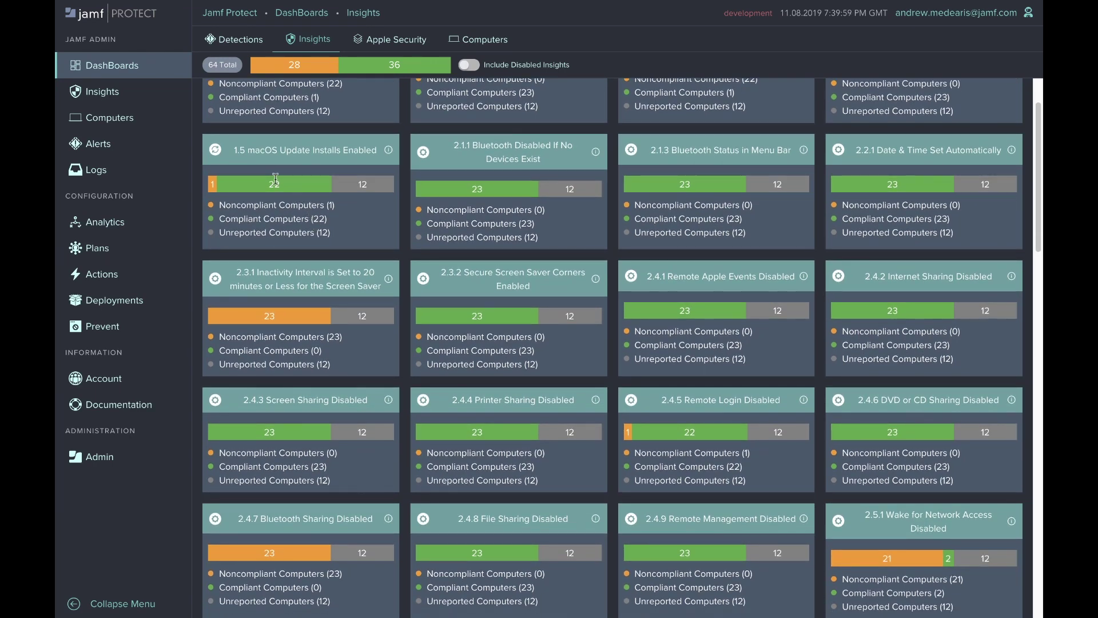
pyautogui.click(172, 105)
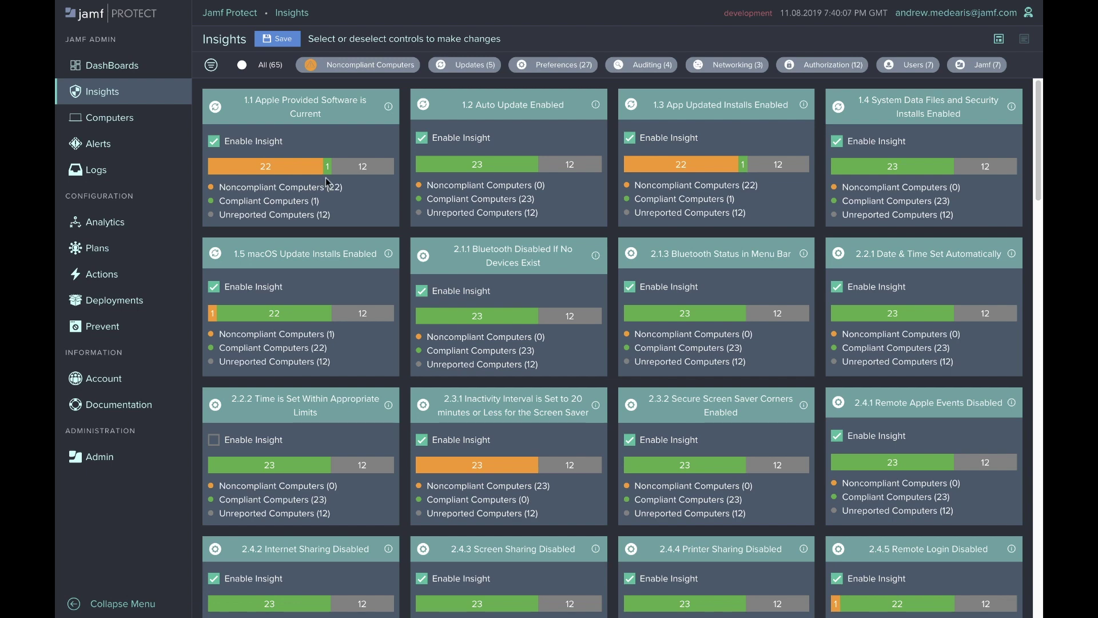
# Disable insights 2.1.1, 2.1.3 and 2.2.1 and save, then briefly show and hide disabled insights.
pyautogui.click(421, 291)
pyautogui.click(630, 287)
pyautogui.click(837, 288)
pyautogui.click(289, 46)
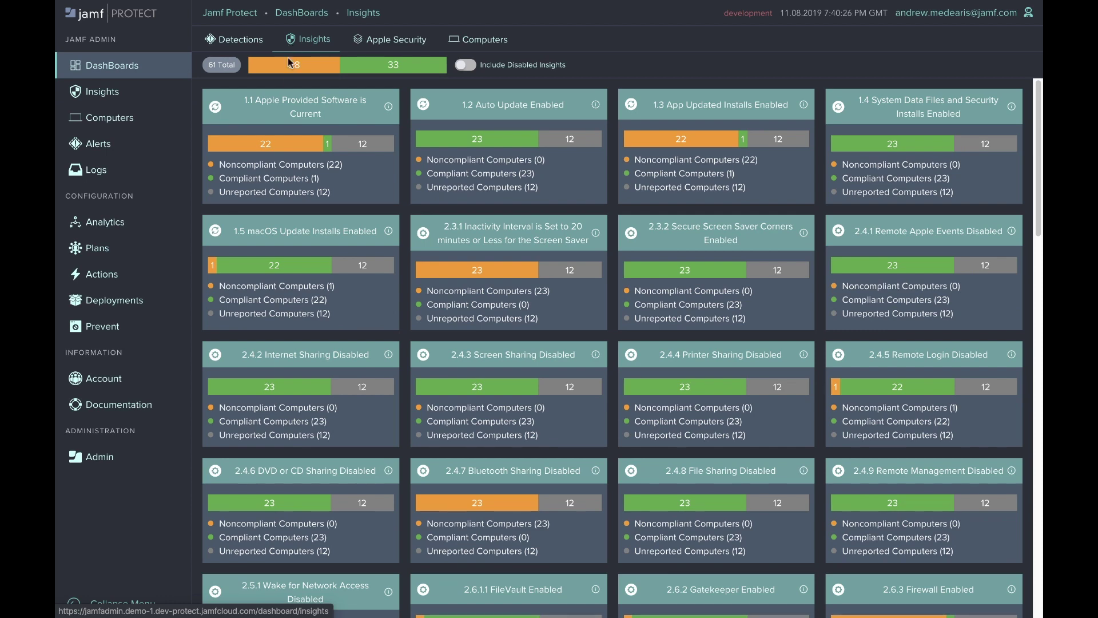
pyautogui.click(458, 66)
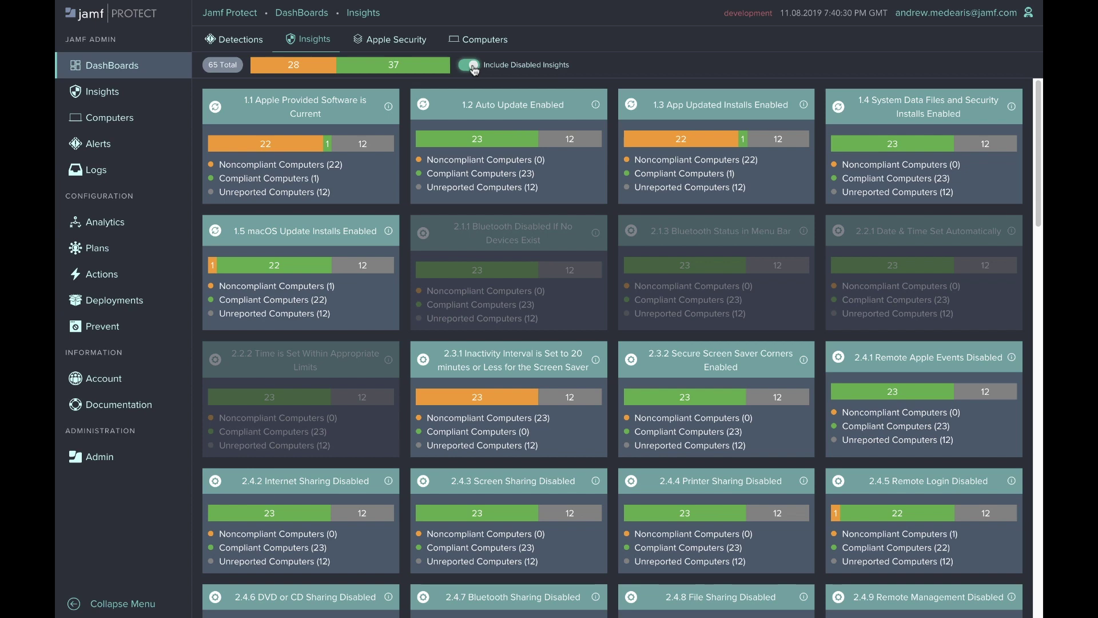
pyautogui.click(473, 67)
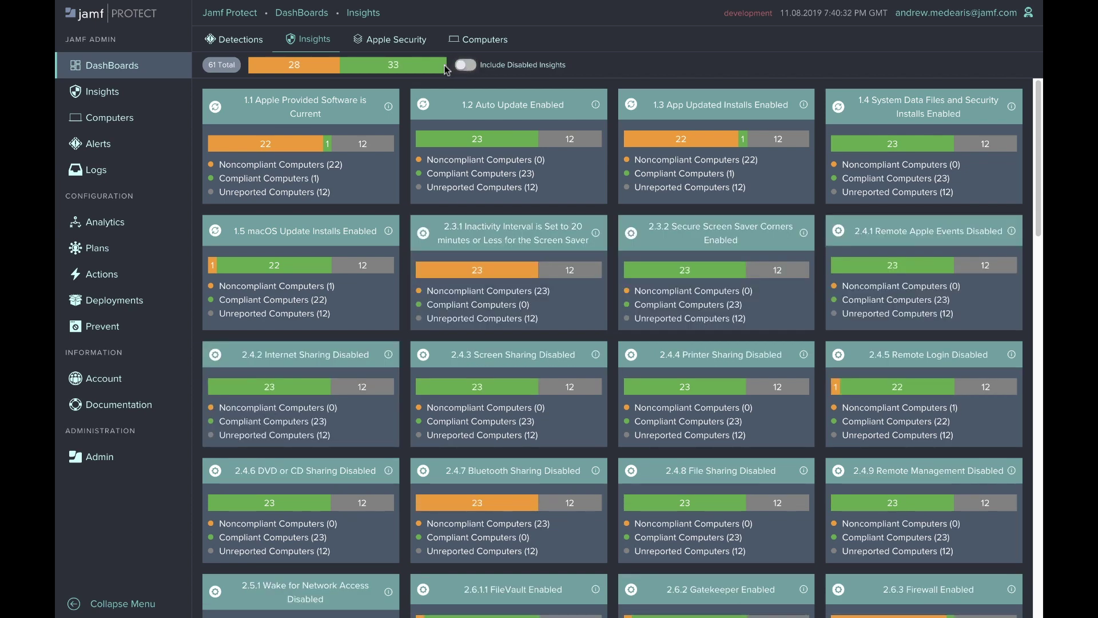
# Open the Apple Security dashboard and scroll through XProtect, MRT, Gatekeeper status and detections.
pyautogui.click(392, 50)
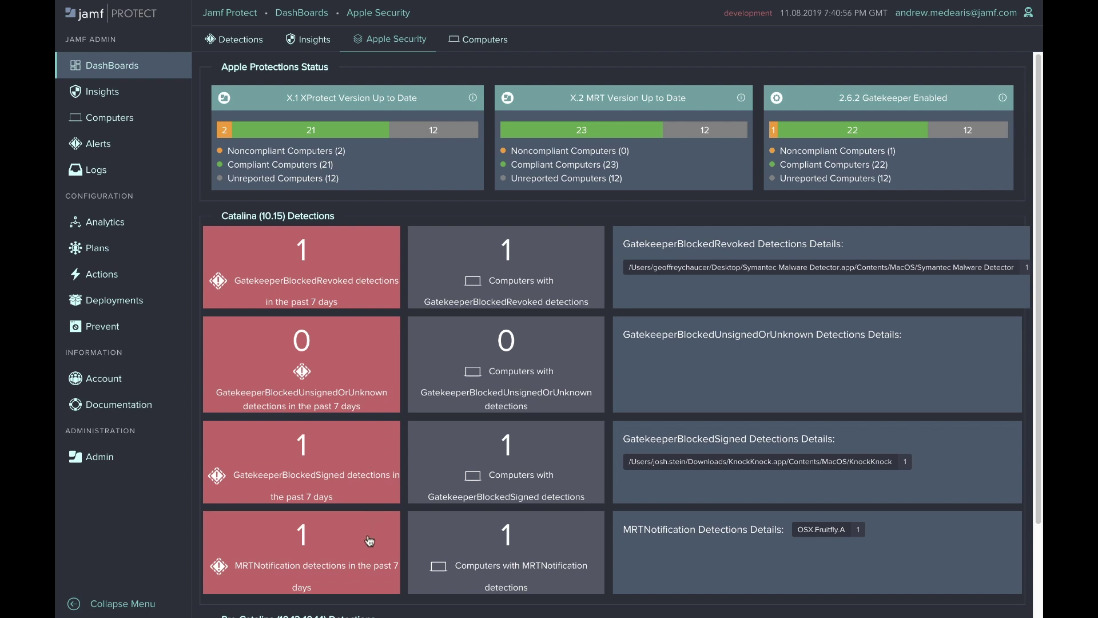
pyautogui.scroll(-3, 369, 540)
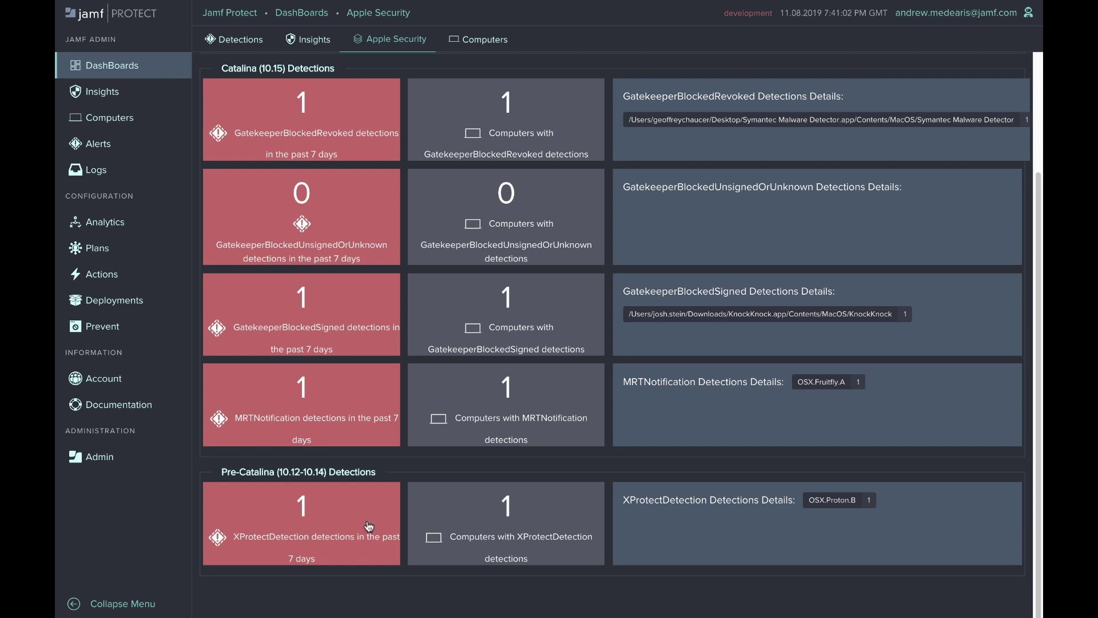
pyautogui.scroll(3, 382, 506)
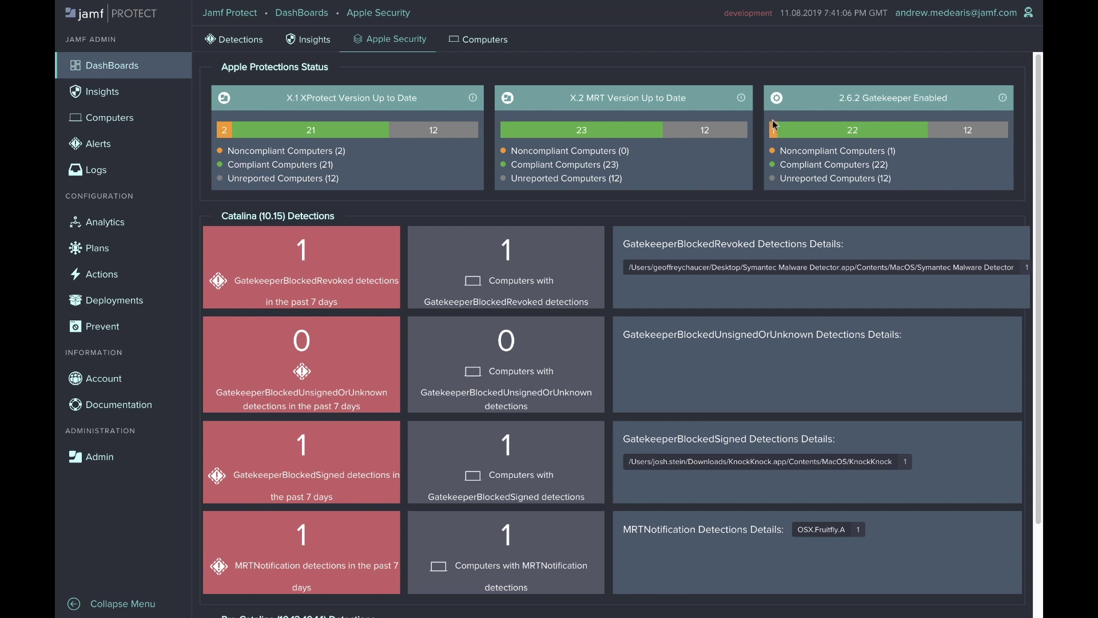
# From the 2.6.2 Gatekeeper Enabled insight, open the noncompliant Mac's dashboard with a 24 Hours range.
pyautogui.click(803, 102)
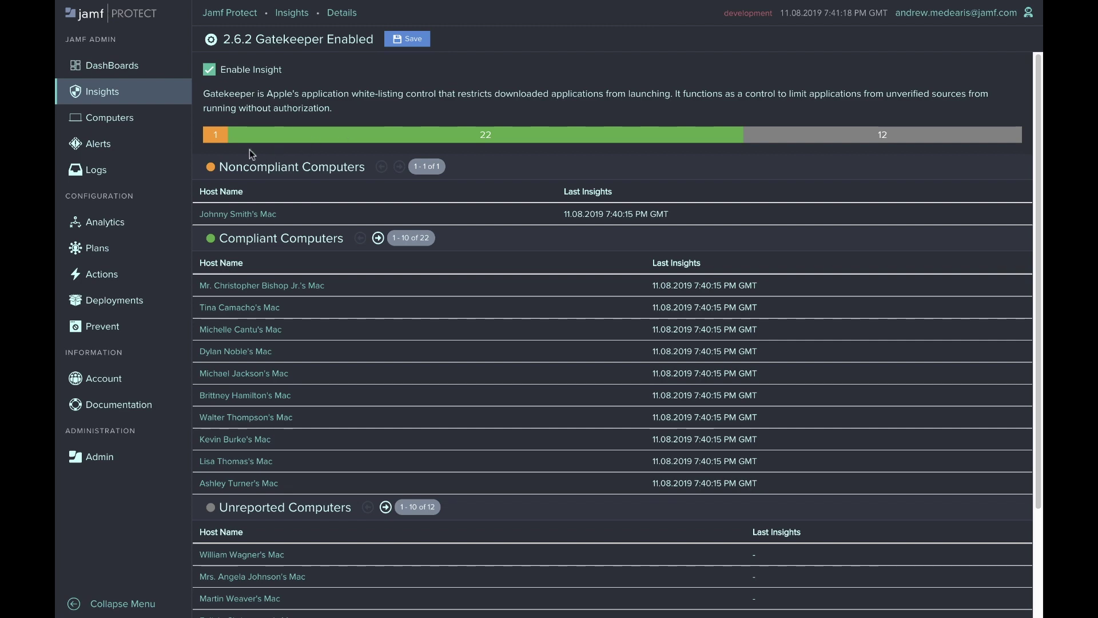
pyautogui.click(252, 215)
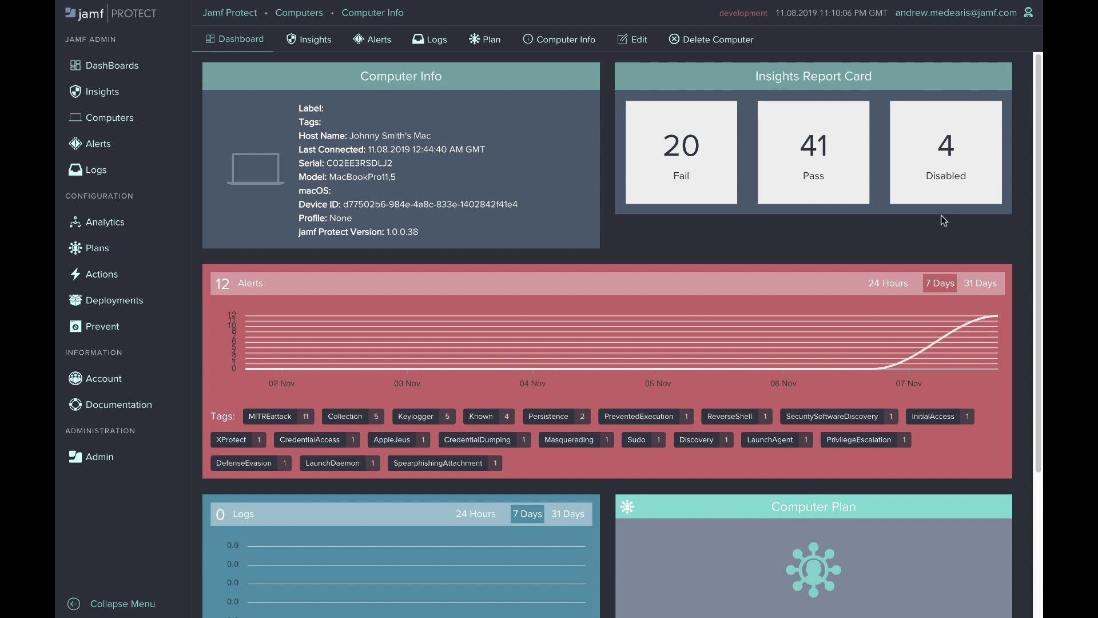
pyautogui.click(895, 284)
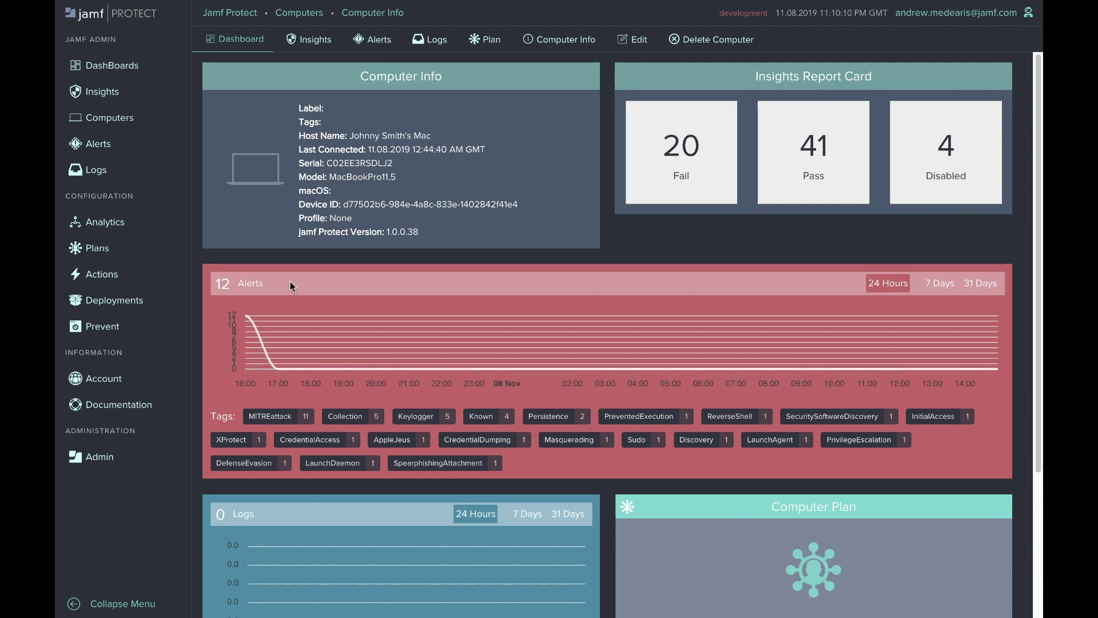
pyautogui.moveTo(246, 317)
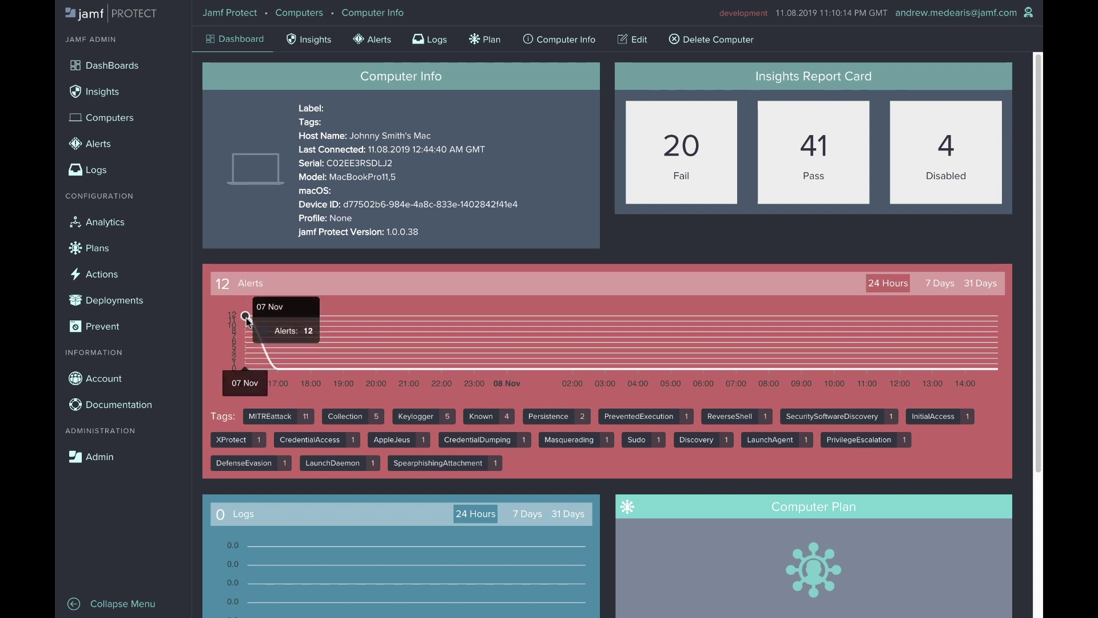
pyautogui.click(373, 40)
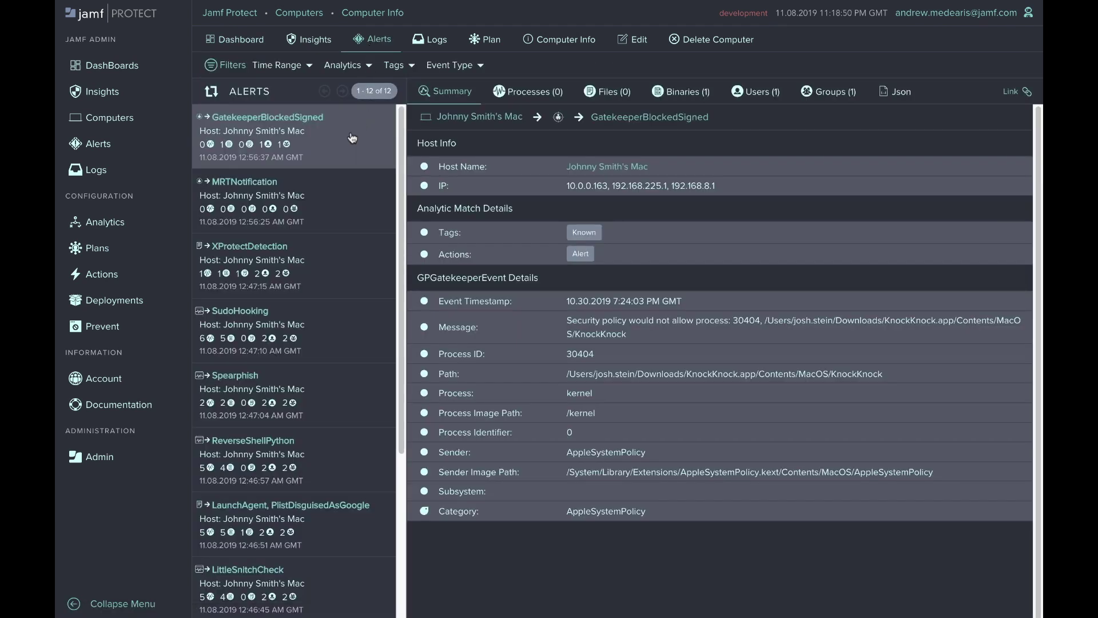
# Review the MRTNotification, XProtectDetection and Spearphish alert details.
pyautogui.click(345, 196)
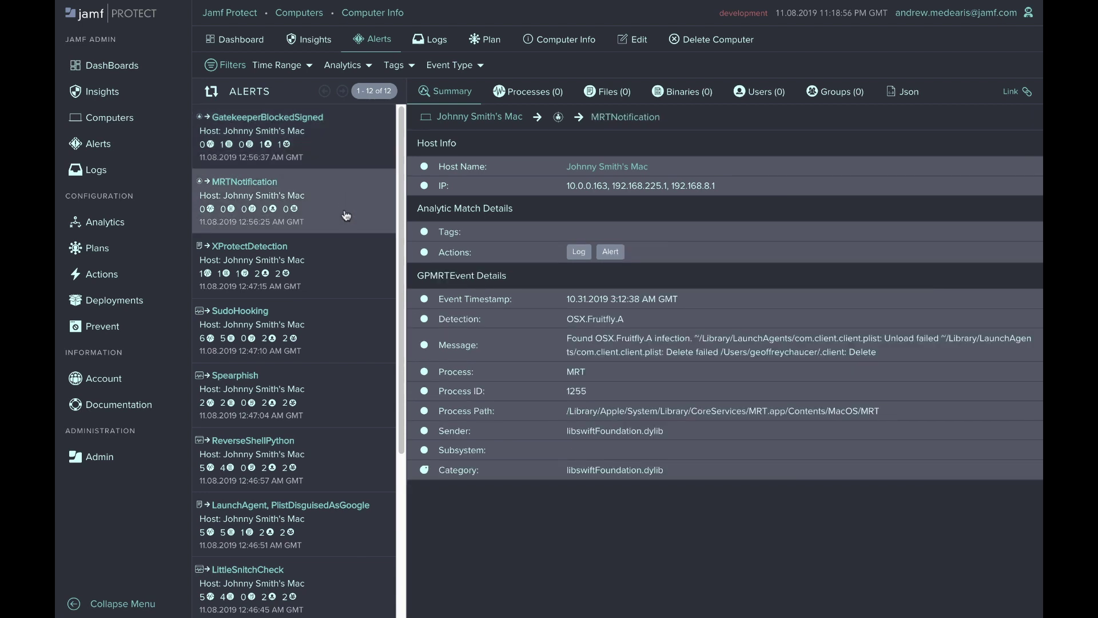
pyautogui.click(342, 262)
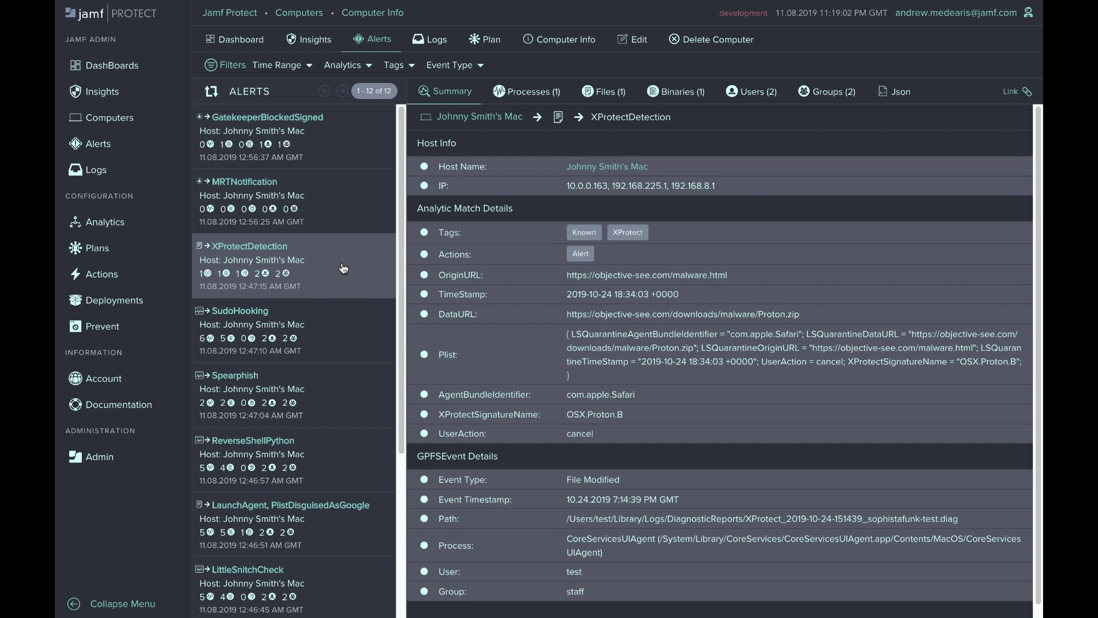
pyautogui.click(339, 390)
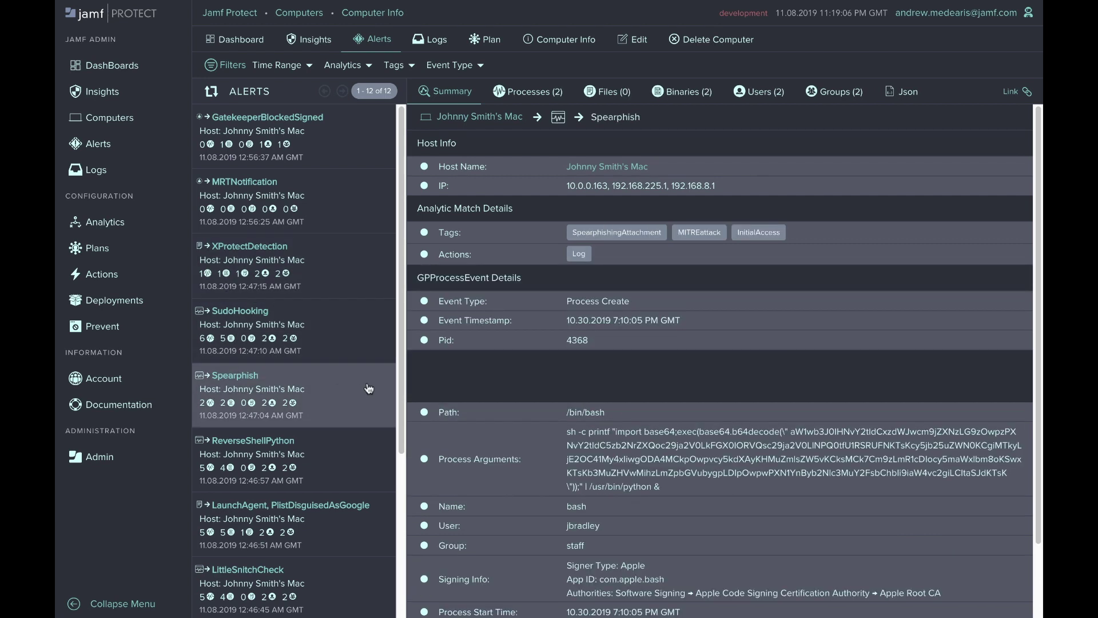
# Highlight python and the Microsoft Excel parent in the Spearphish alert, then show its process chain.
pyautogui.scroll(-1, 560, 387)
pyautogui.scroll(-1, 561, 387)
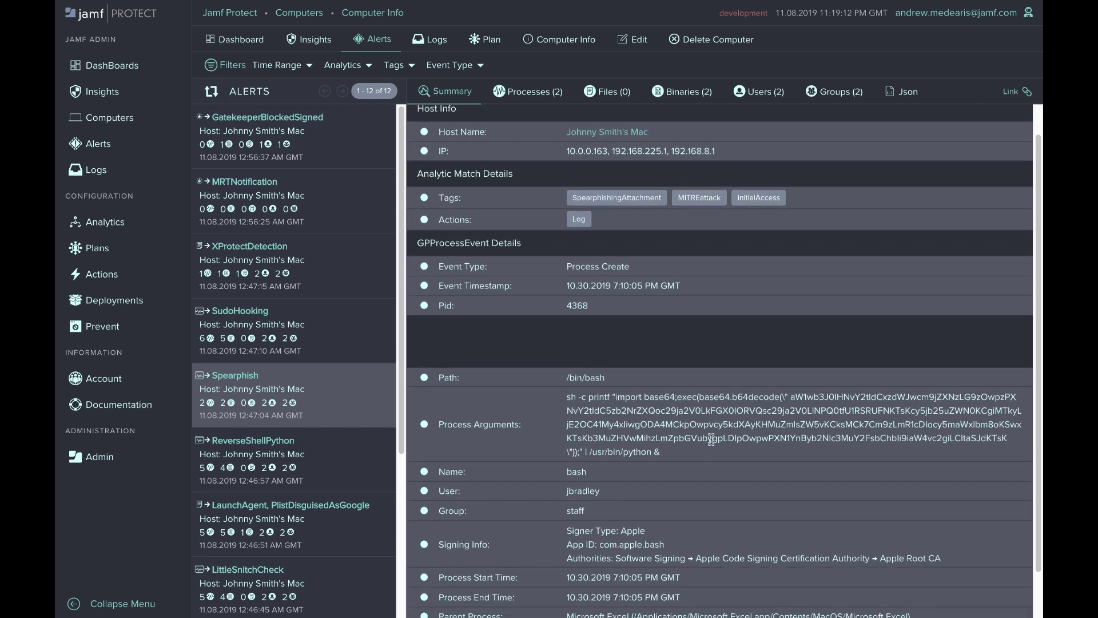
pyautogui.moveTo(652, 451); pyautogui.dragTo(623, 452)
pyautogui.scroll(-1, 677, 507)
pyautogui.scroll(-2, 677, 506)
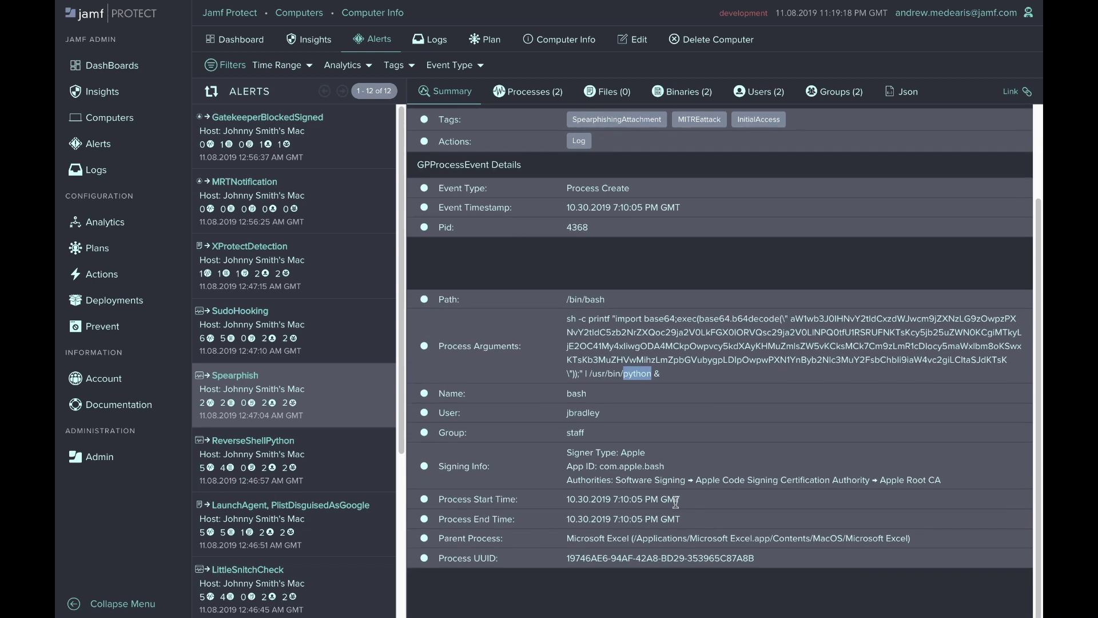
pyautogui.moveTo(567, 538); pyautogui.dragTo(630, 535)
pyautogui.click(524, 93)
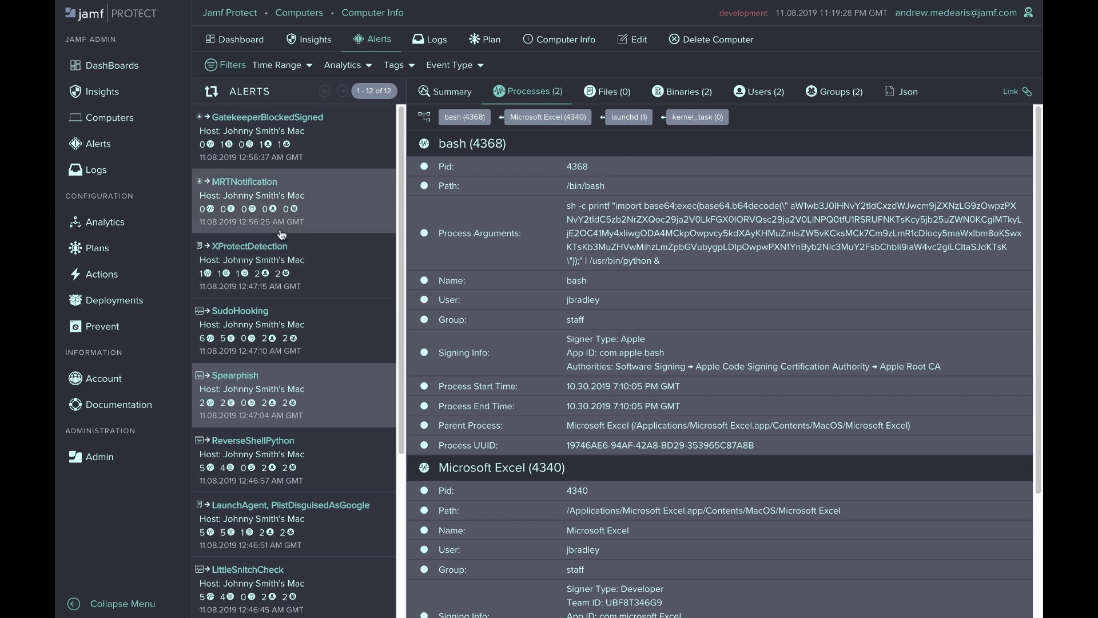
pyautogui.click(154, 229)
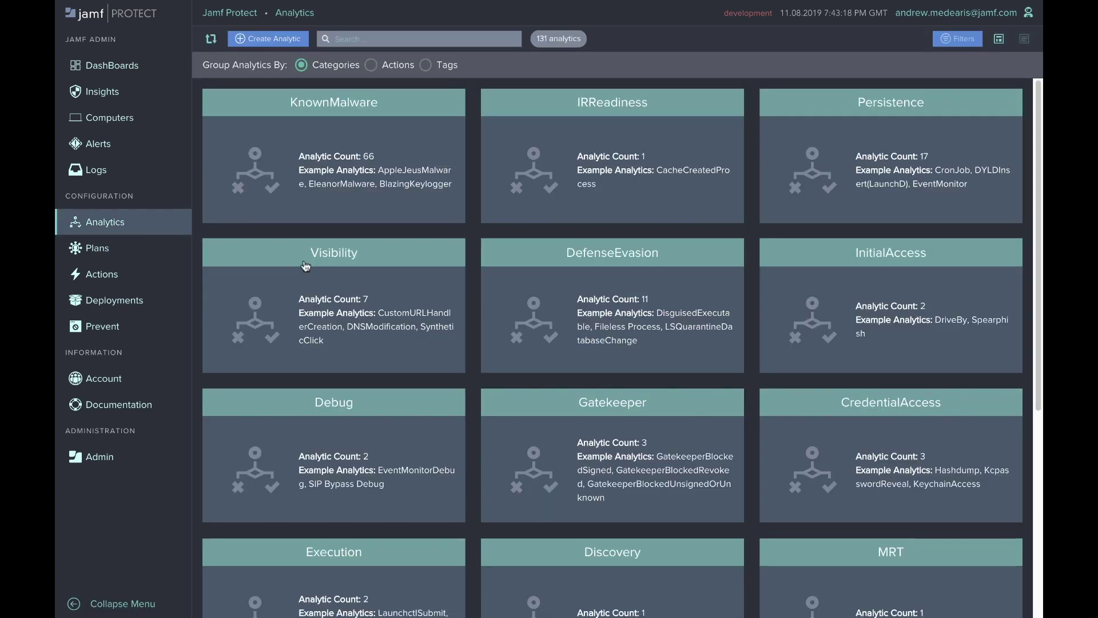
# Scroll down through the analytics Categories grid.
pyautogui.scroll(-1, 306, 266)
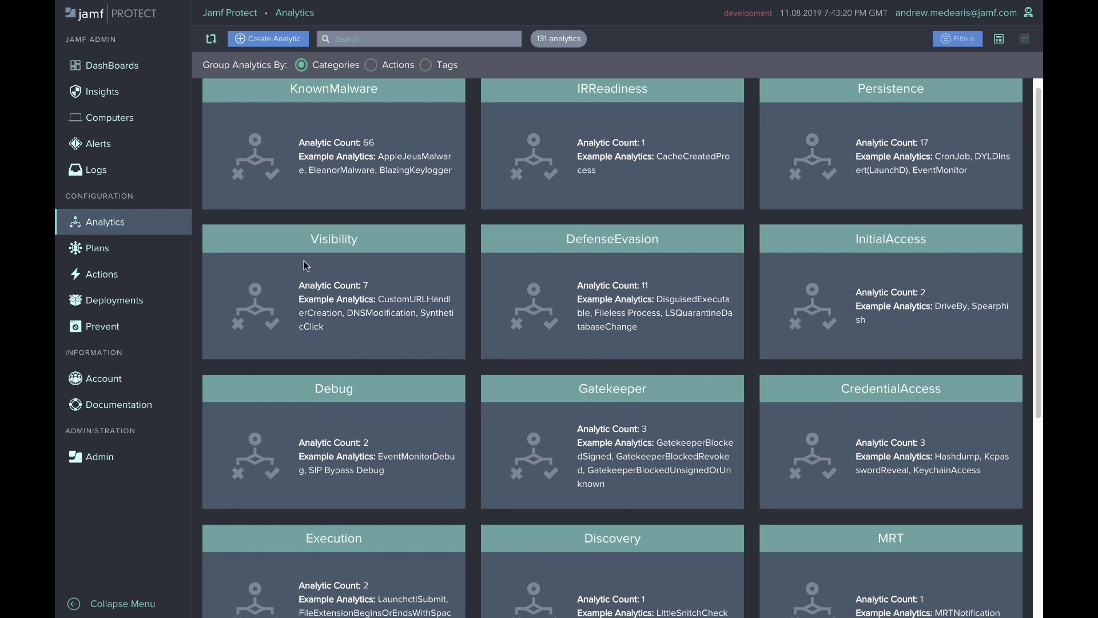
pyautogui.scroll(-1, 363, 336)
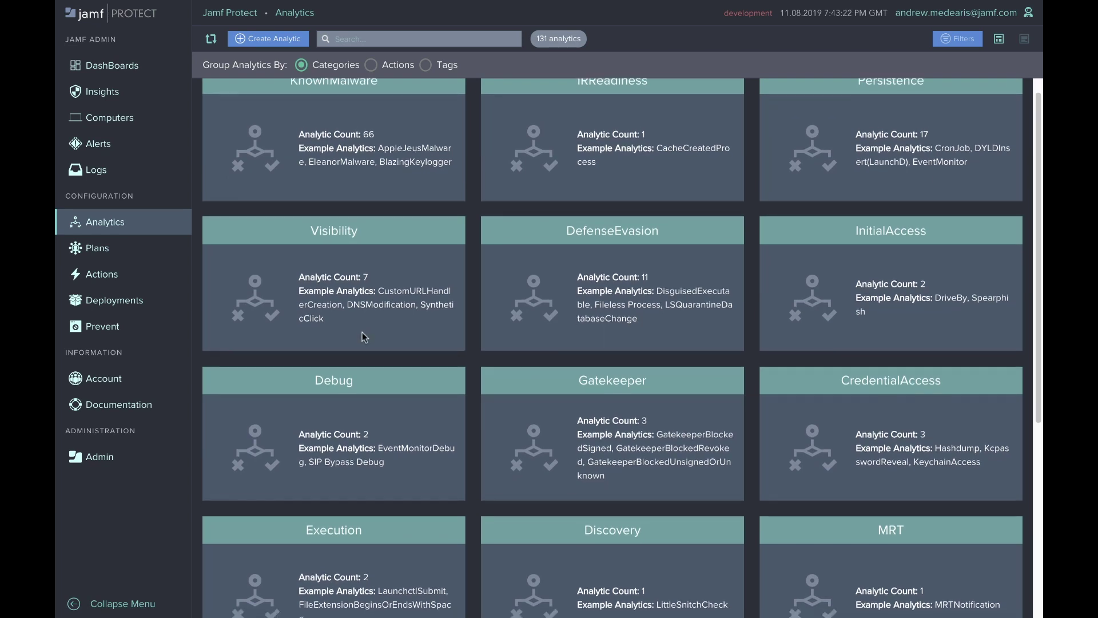
pyautogui.scroll(-1, 365, 333)
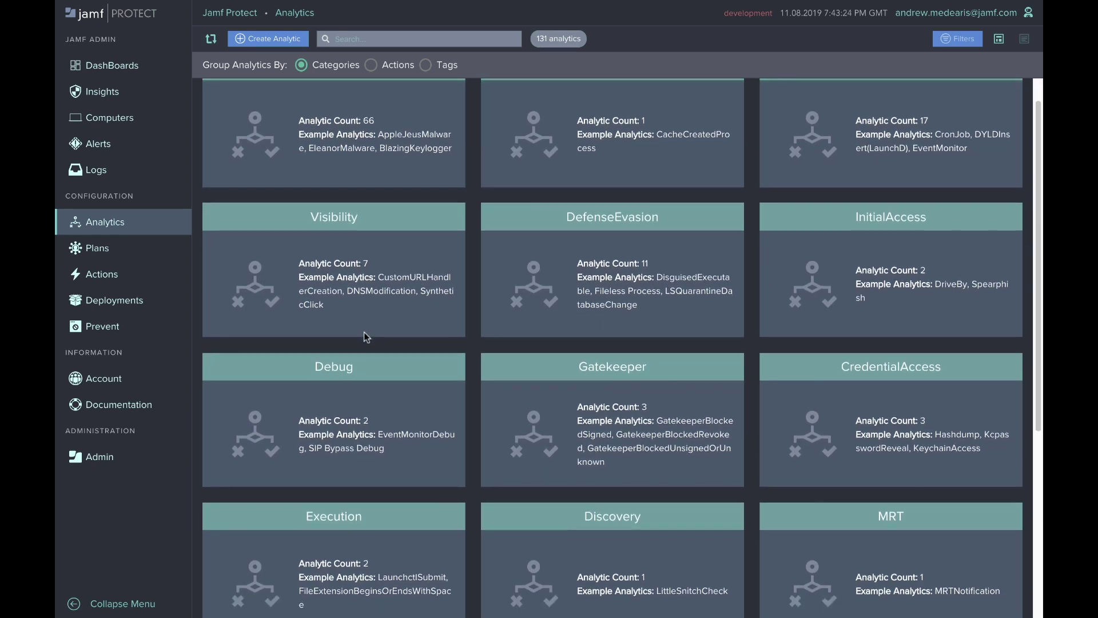
pyautogui.scroll(-1, 365, 355)
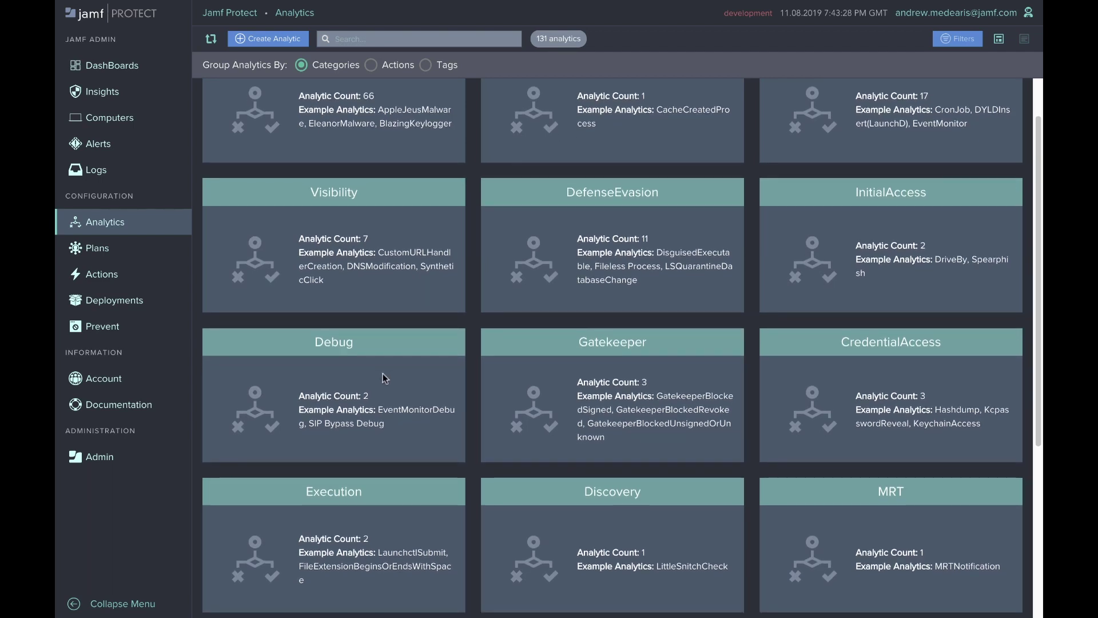
pyautogui.scroll(-1, 383, 374)
pyautogui.scroll(-1, 385, 379)
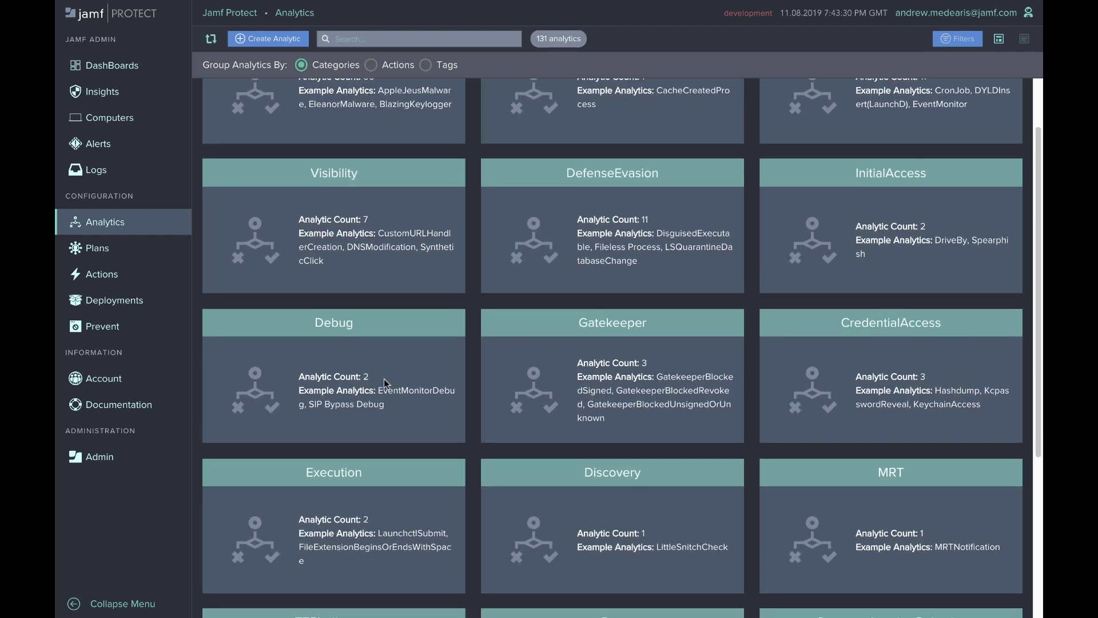
pyautogui.scroll(-1, 386, 389)
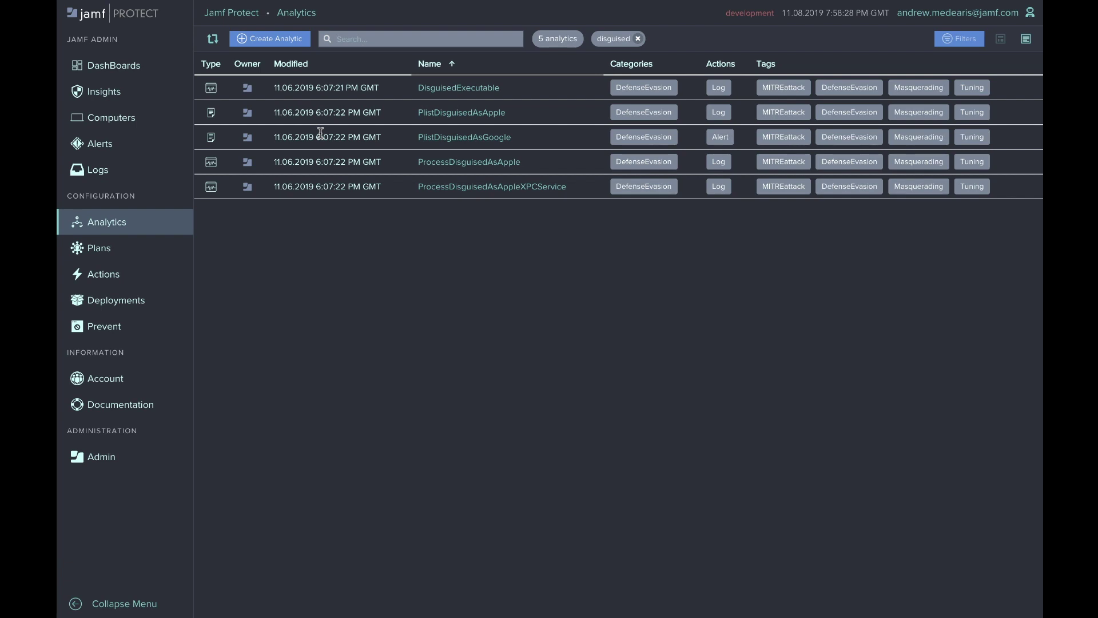
# Open DisguisedExecutable, highlight its predicate's file-extension list, then return to all analytics.
pyautogui.click(429, 89)
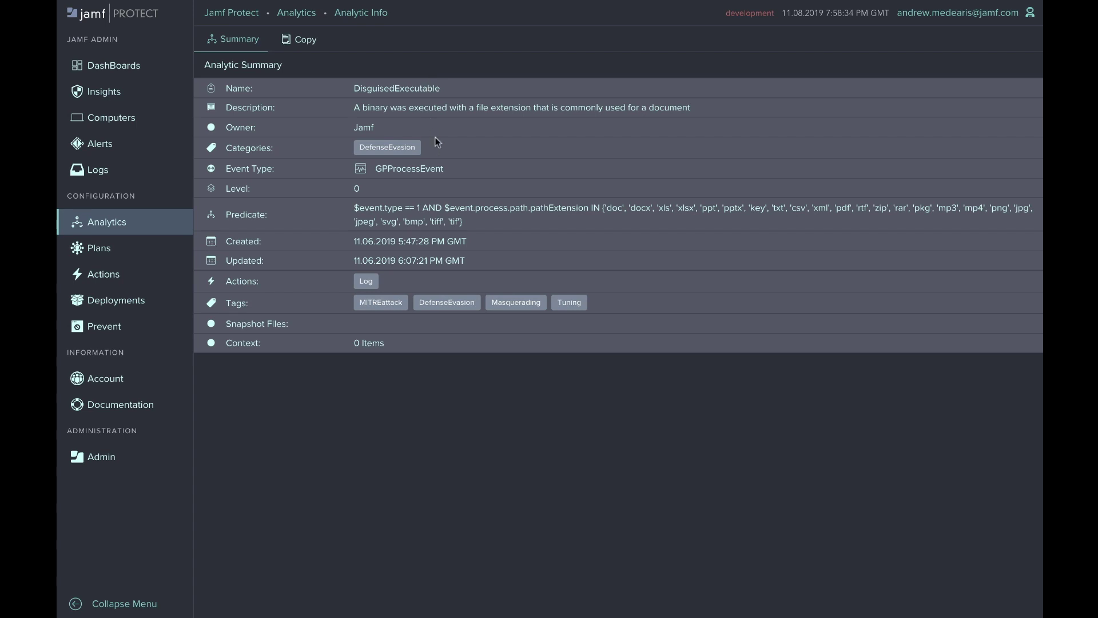
pyautogui.moveTo(353, 209); pyautogui.dragTo(534, 228)
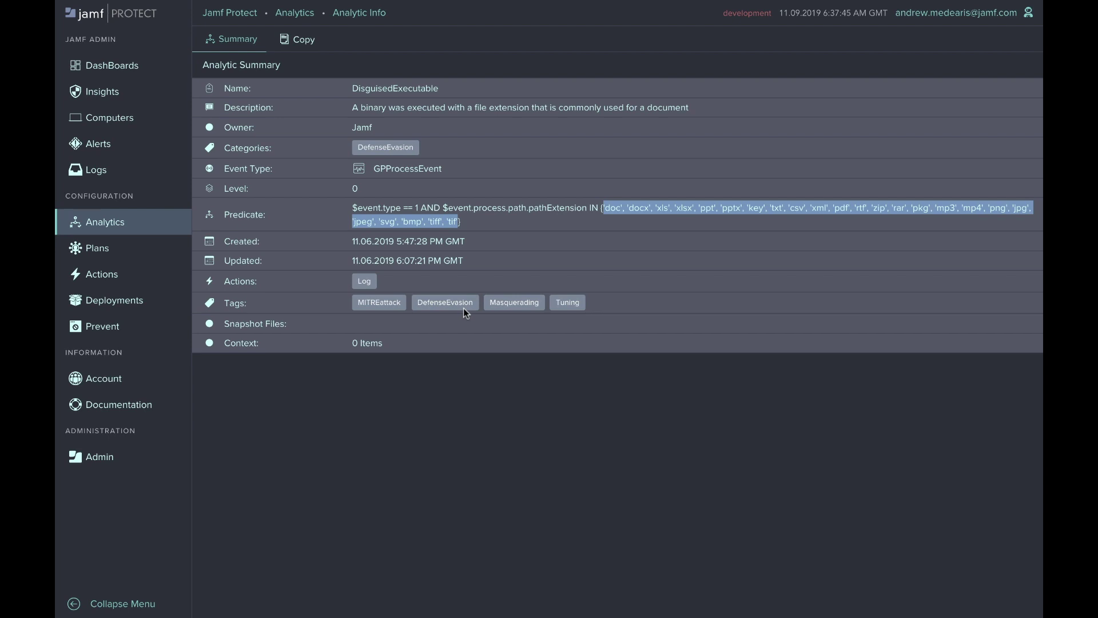
pyautogui.click(142, 225)
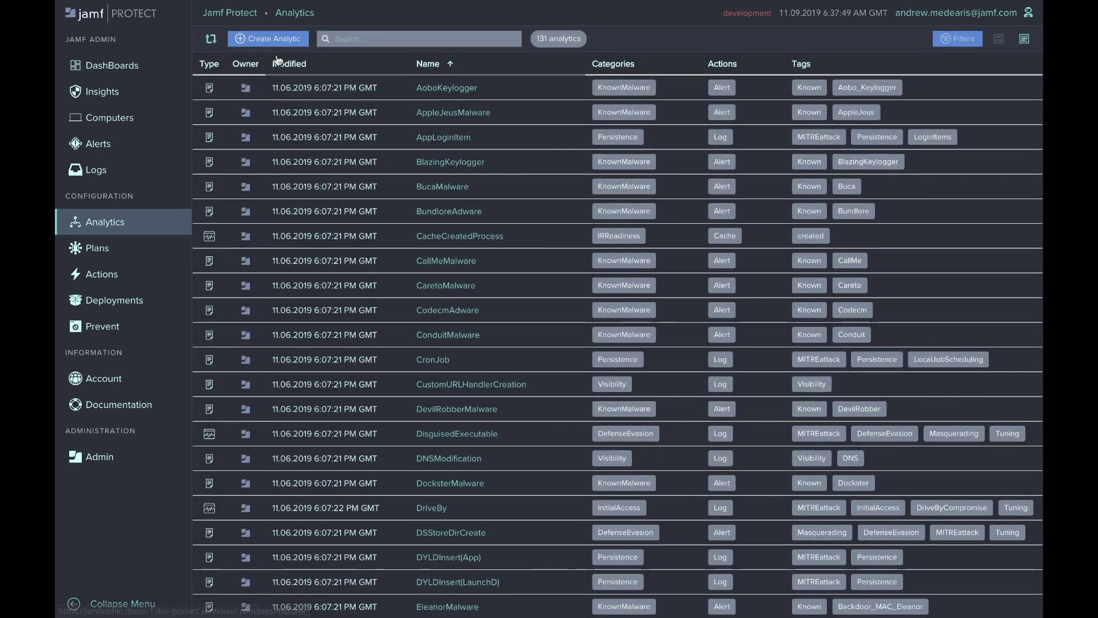
# Create a new analytic with the GPProcessEvent sensor type.
pyautogui.click(285, 36)
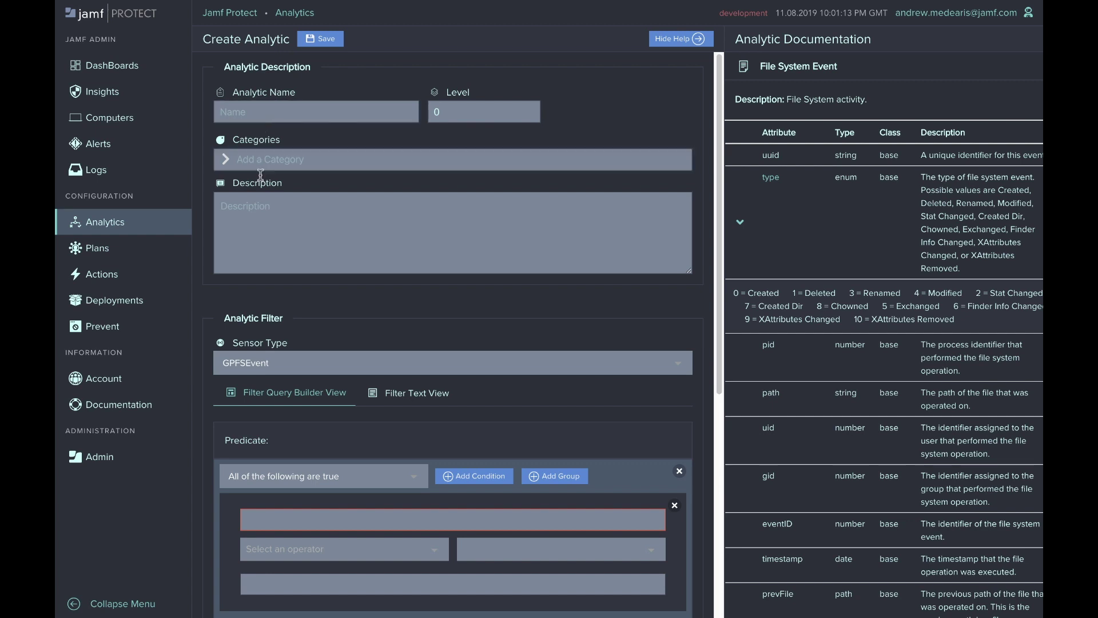
pyautogui.scroll(-1, 278, 264)
pyautogui.scroll(-2, 278, 265)
pyautogui.click(286, 304)
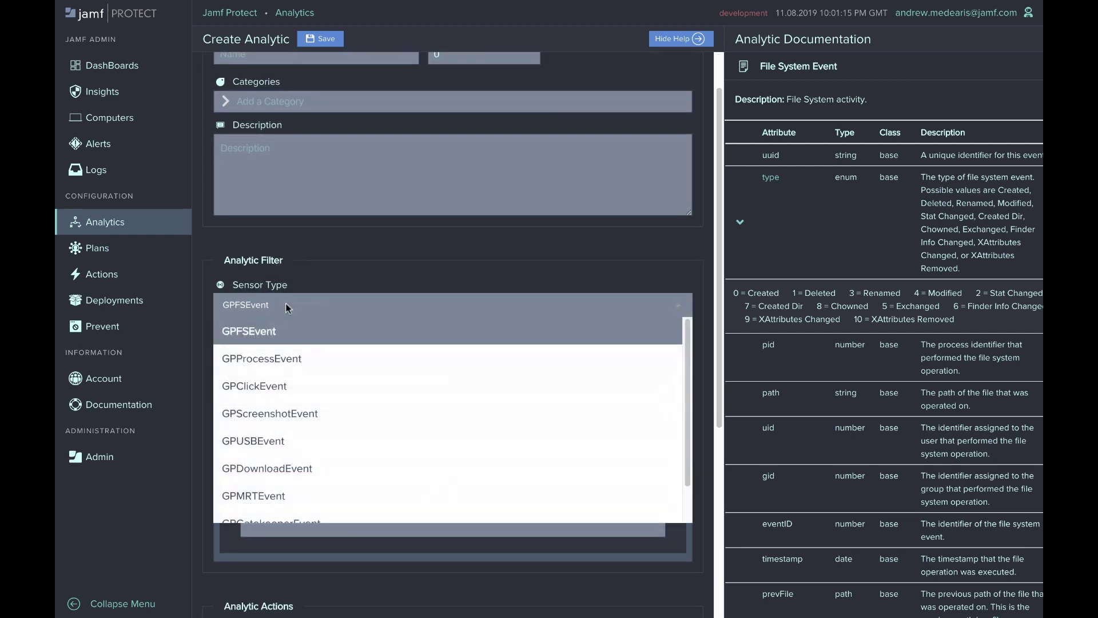
pyautogui.click(287, 361)
# Add a predicate condition $event.type CONTAINS with the cd option.
pyautogui.scroll(-2, 287, 361)
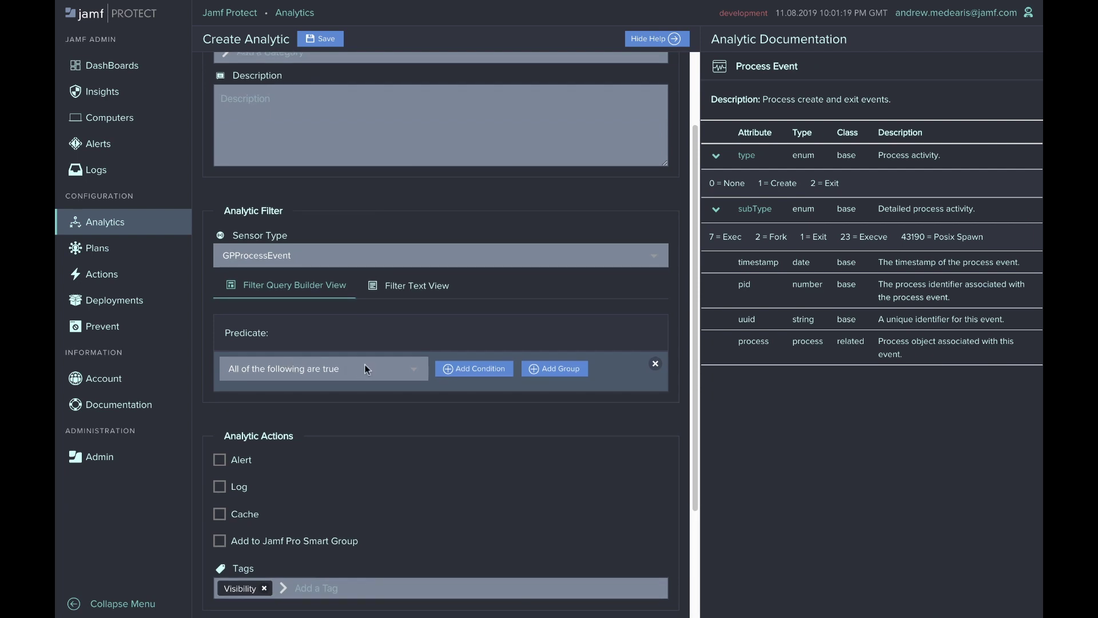
pyautogui.click(465, 369)
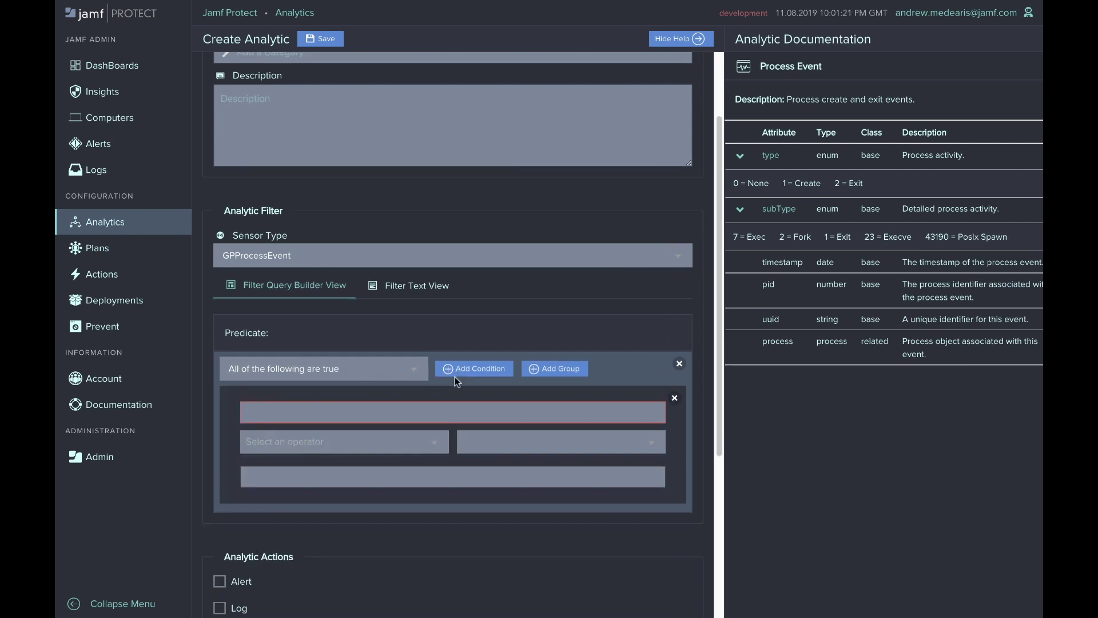
pyautogui.click(430, 405)
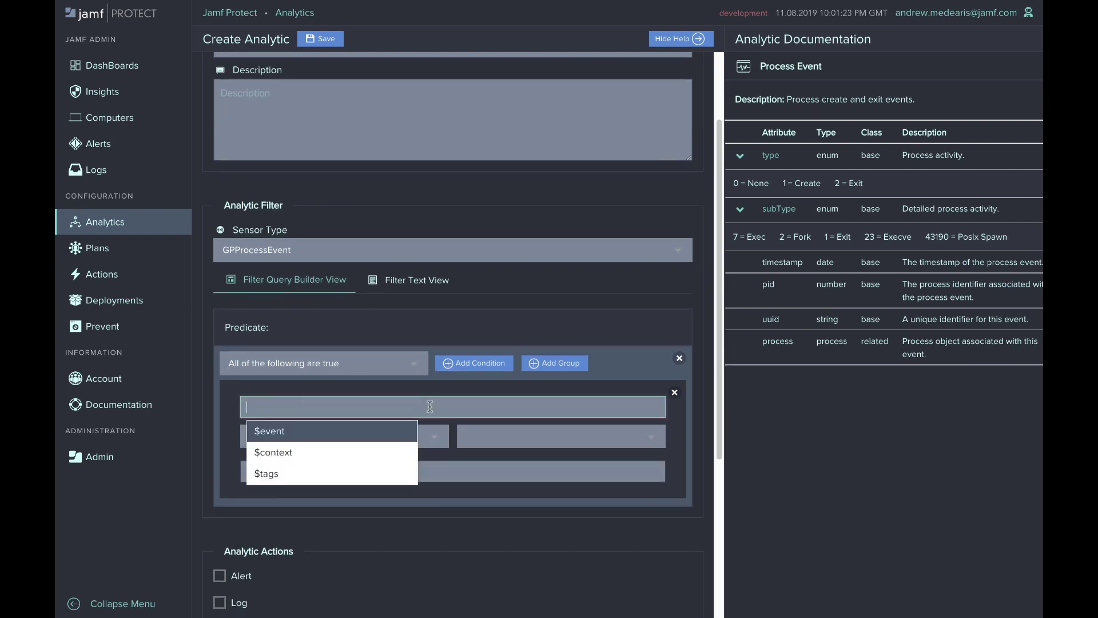
pyautogui.click(380, 436)
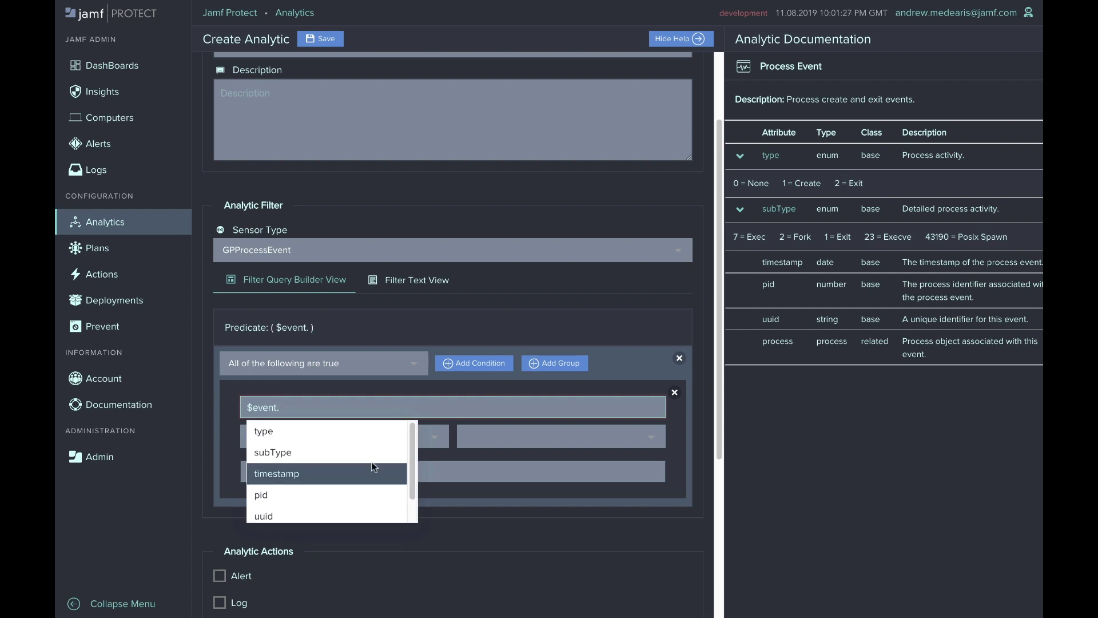
pyautogui.click(370, 437)
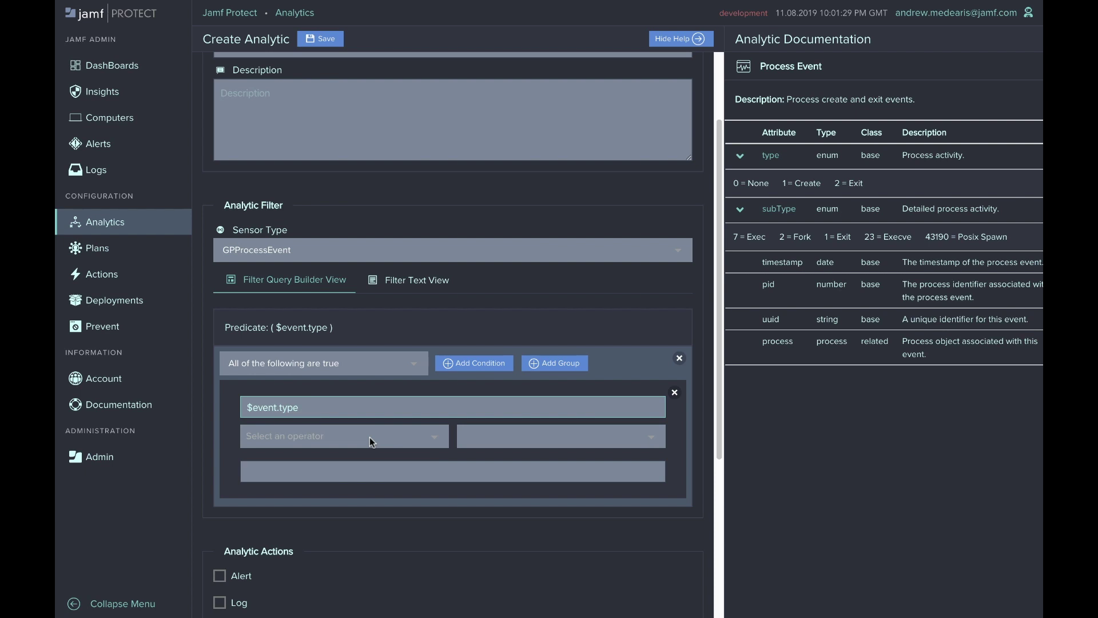
pyautogui.click(369, 437)
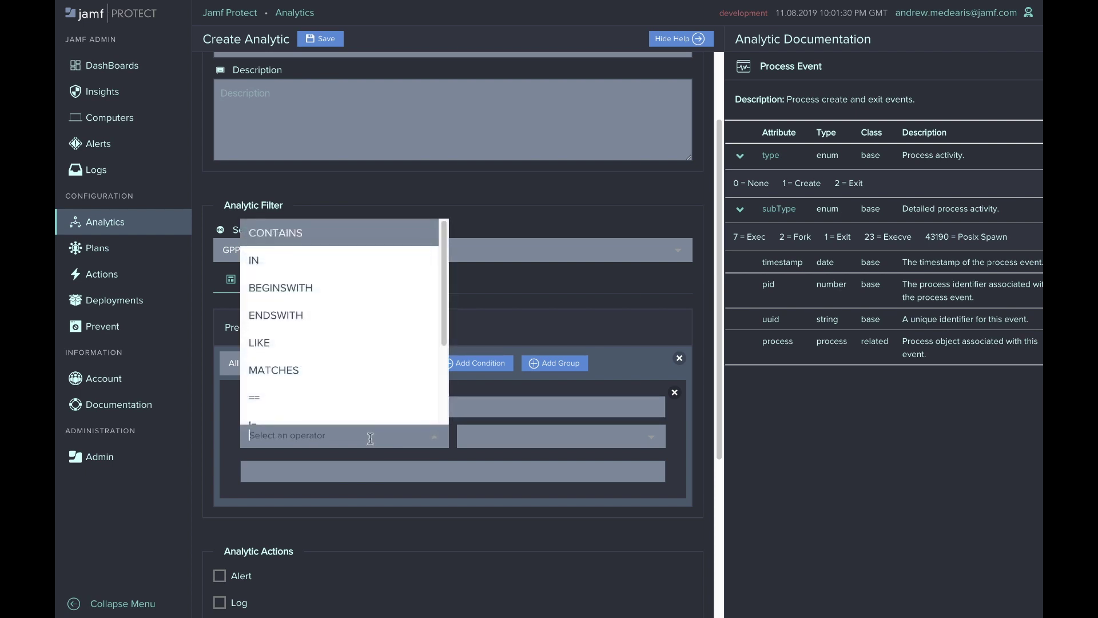
pyautogui.click(348, 243)
pyautogui.click(475, 443)
pyautogui.scroll(-1, 481, 426)
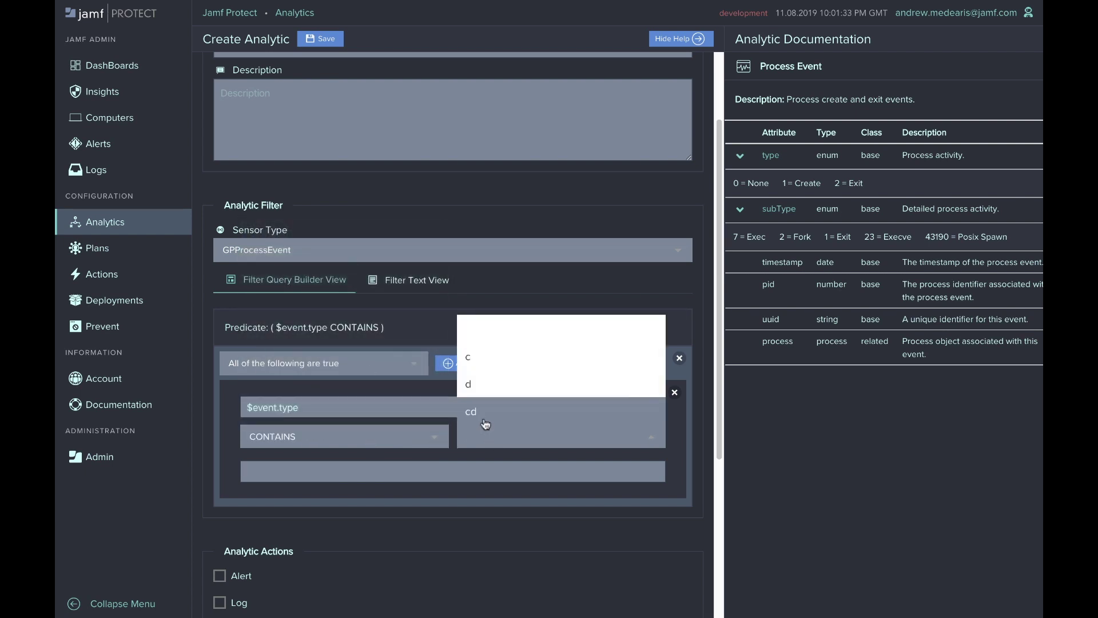
pyautogui.click(482, 420)
pyautogui.scroll(-1, 474, 454)
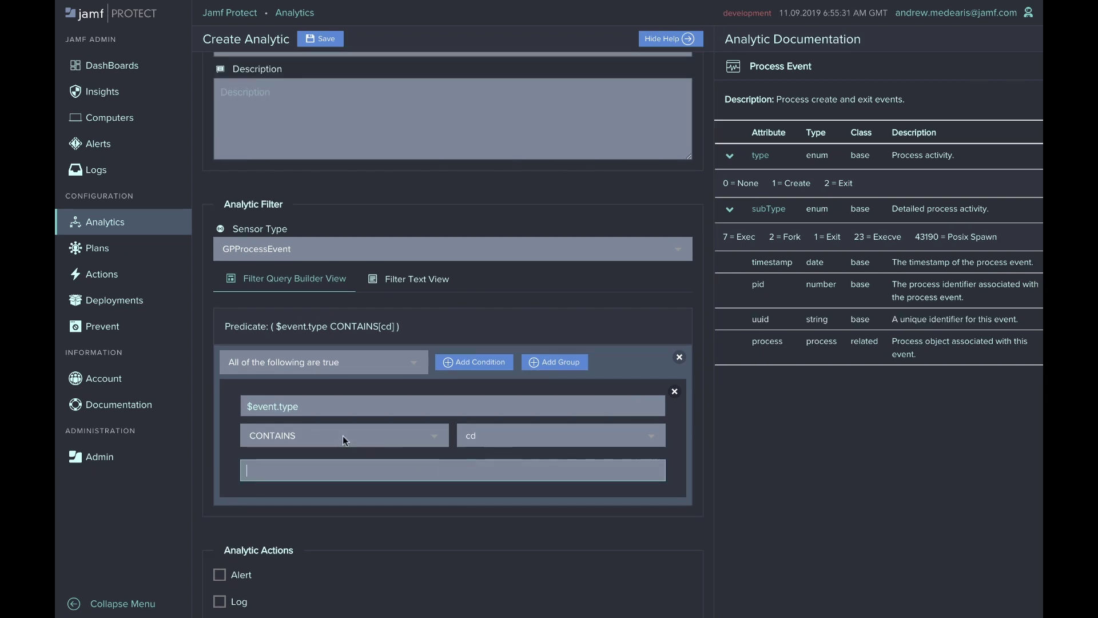
# Start a new prevent list by Signing Information, matching on Signing ID rather than Team ID.
pyautogui.click(118, 330)
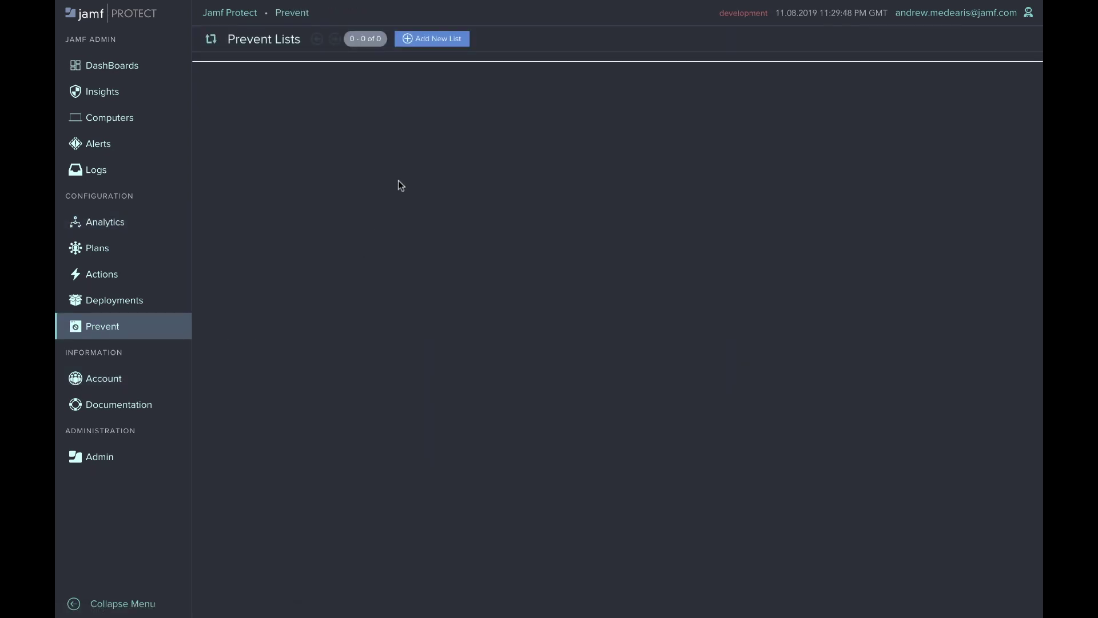
pyautogui.click(425, 43)
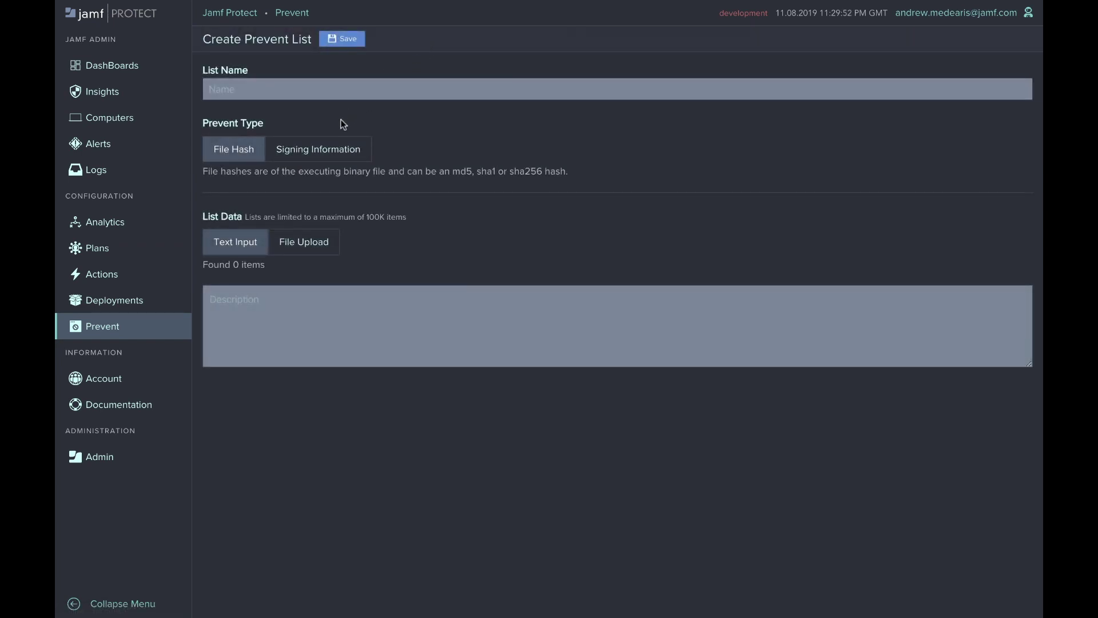
pyautogui.click(324, 152)
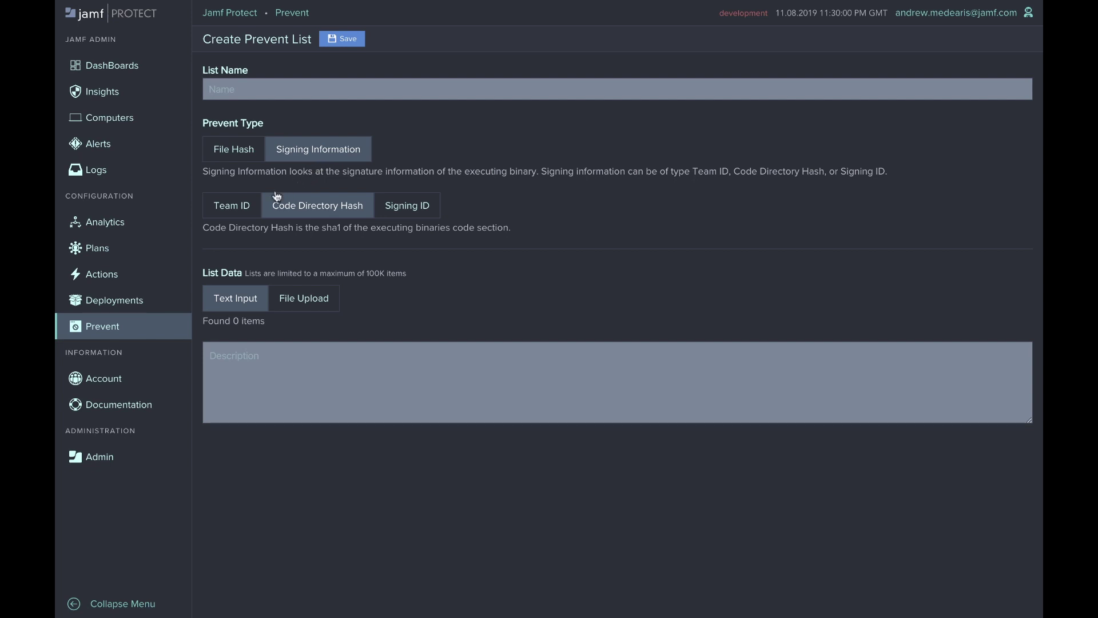
pyautogui.click(240, 208)
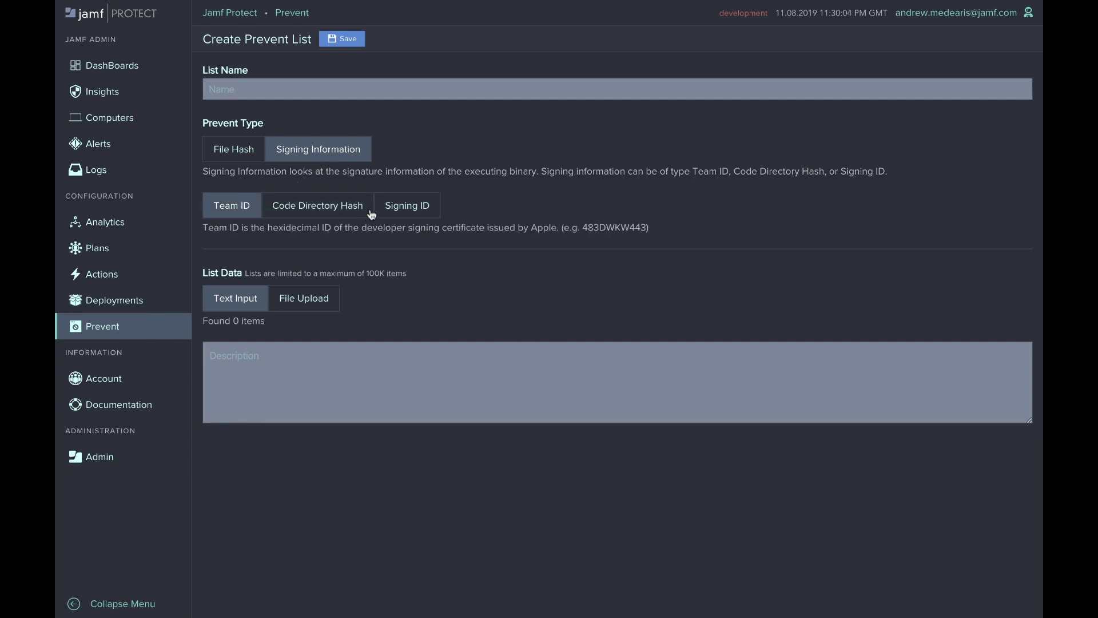
pyautogui.click(400, 211)
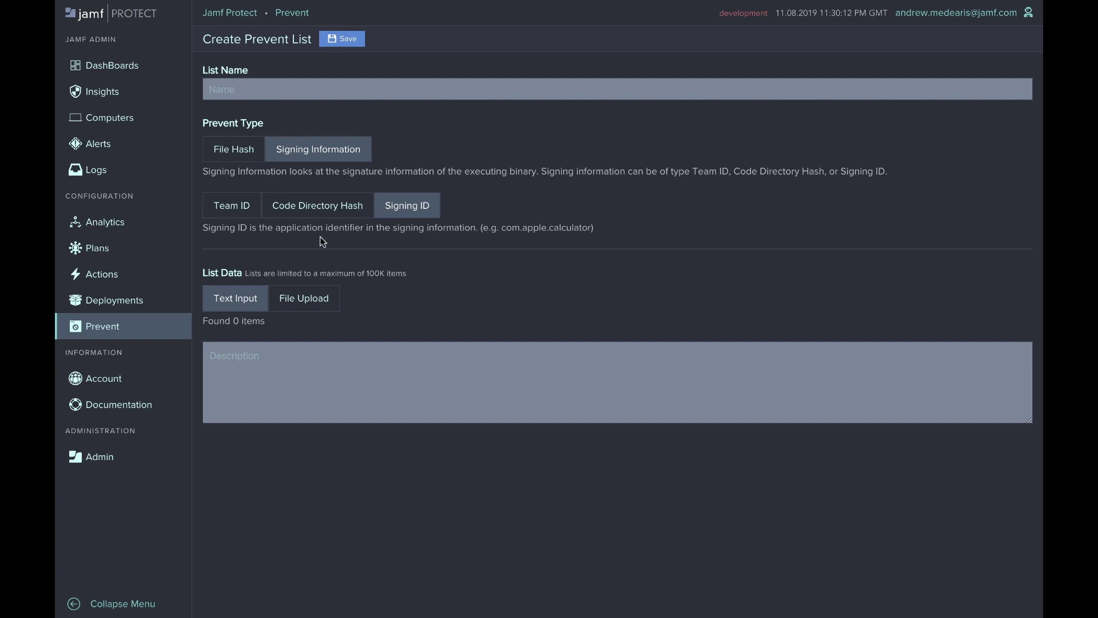
pyautogui.click(167, 275)
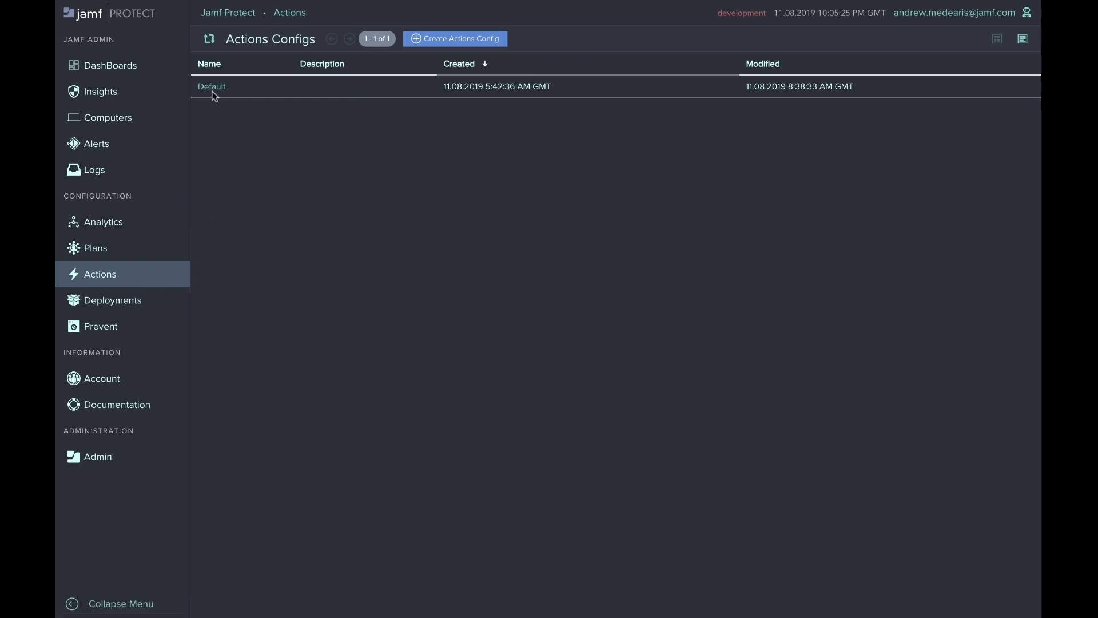
# Edit the Default action config and toggle Process Args in Data Collection on, then back off.
pyautogui.click(212, 87)
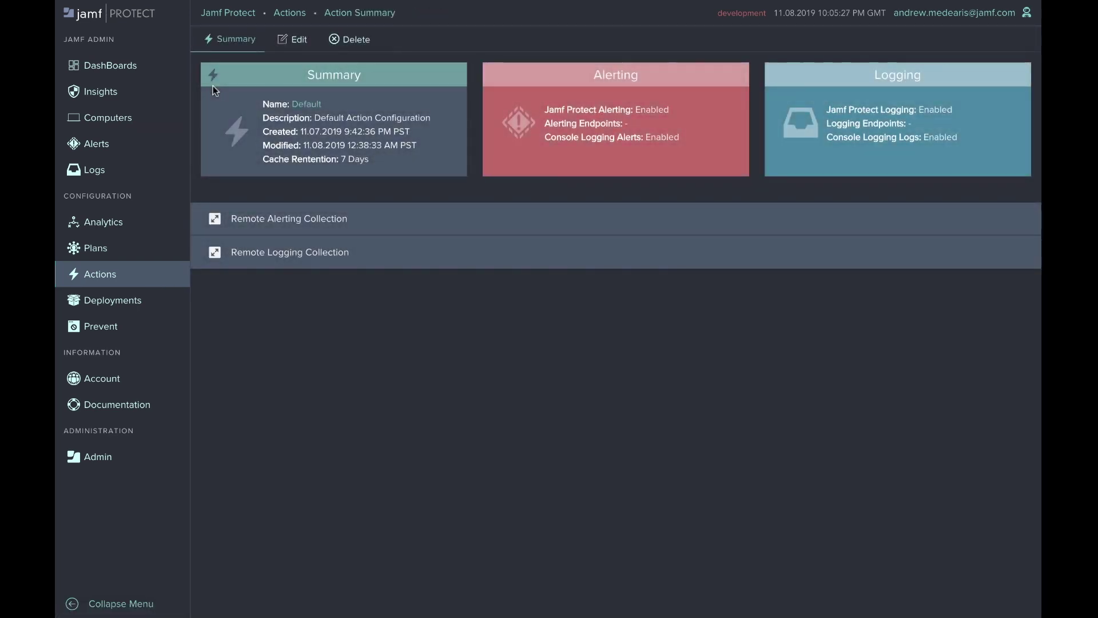
pyautogui.click(303, 48)
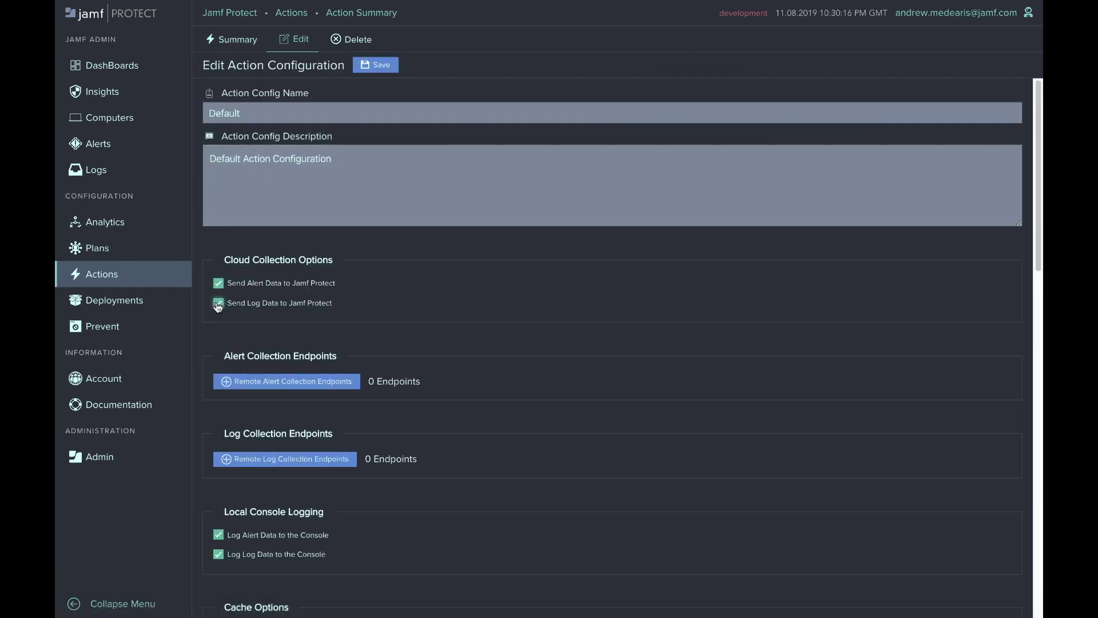
pyautogui.scroll(-1, 215, 309)
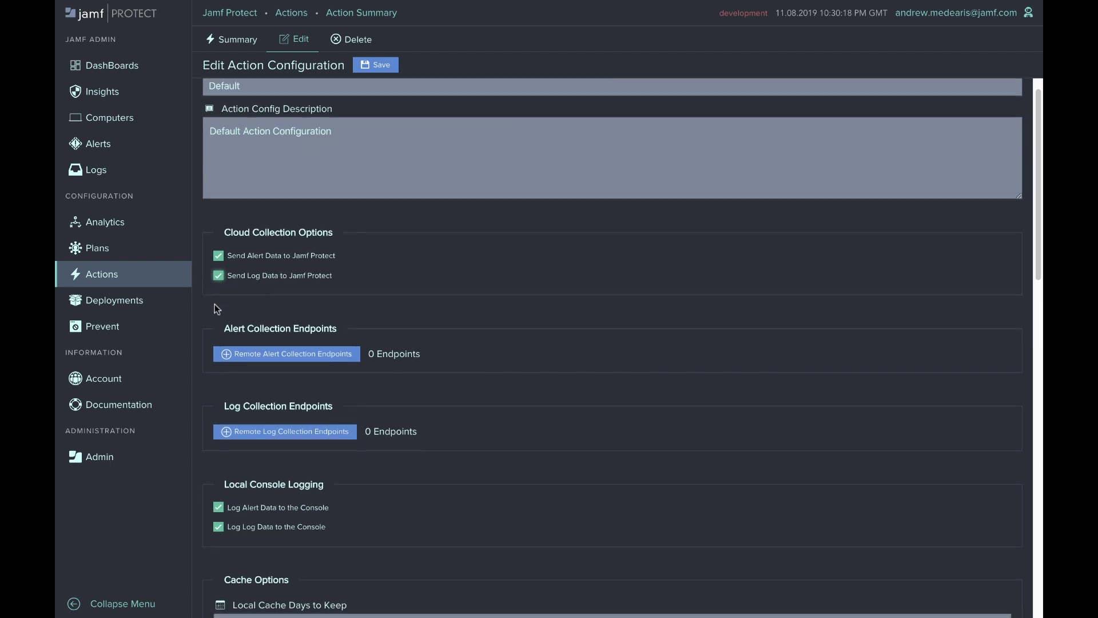
pyautogui.scroll(-1, 215, 309)
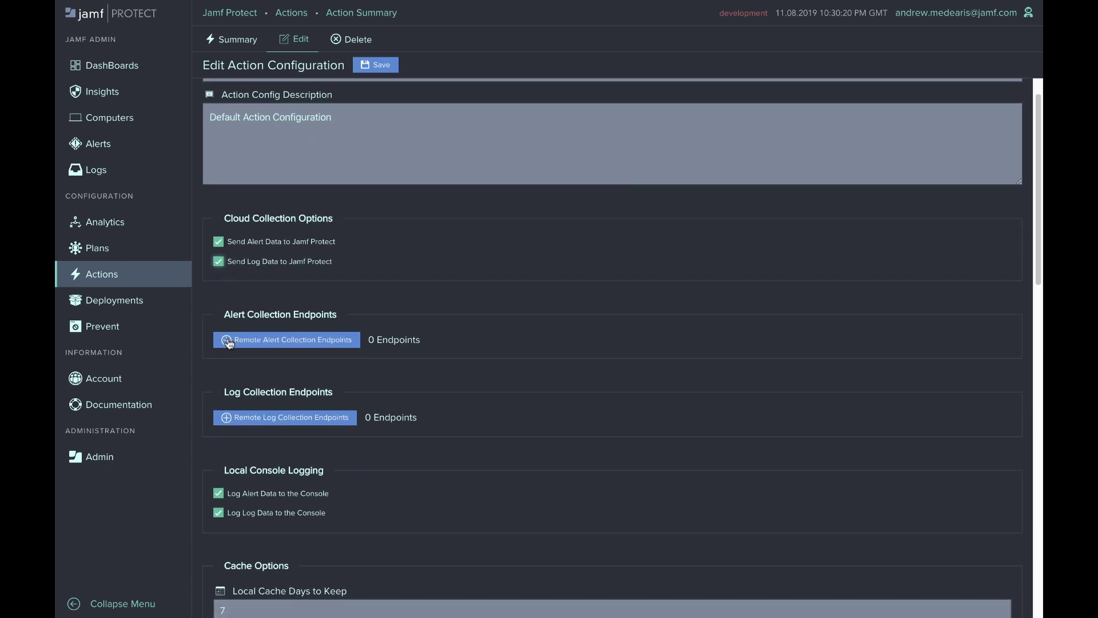
pyautogui.scroll(-5, 231, 423)
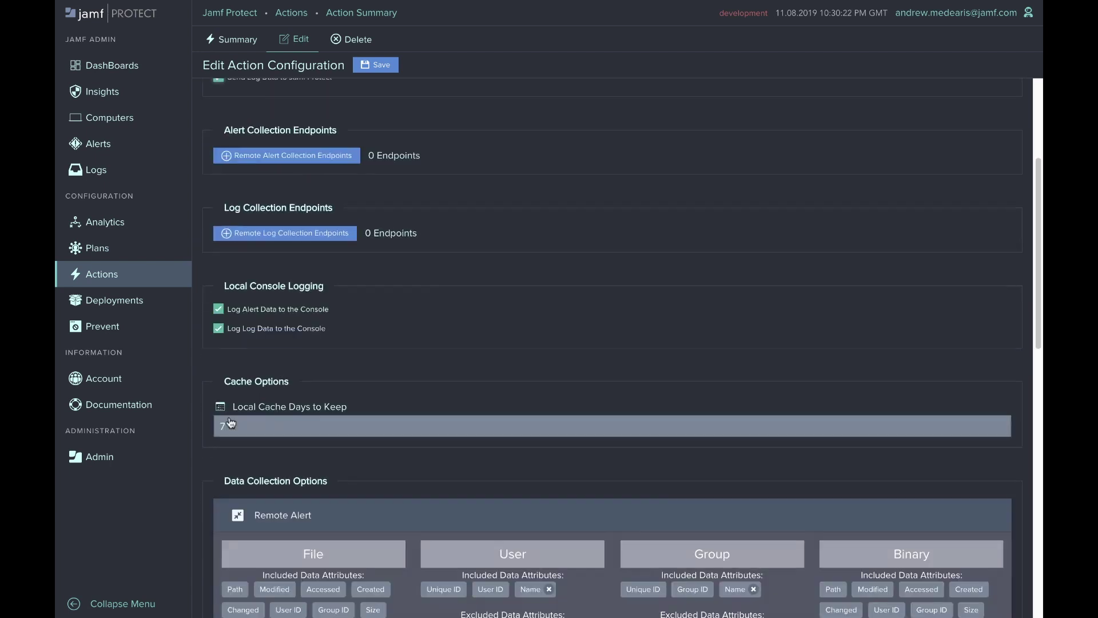
pyautogui.scroll(-2, 231, 423)
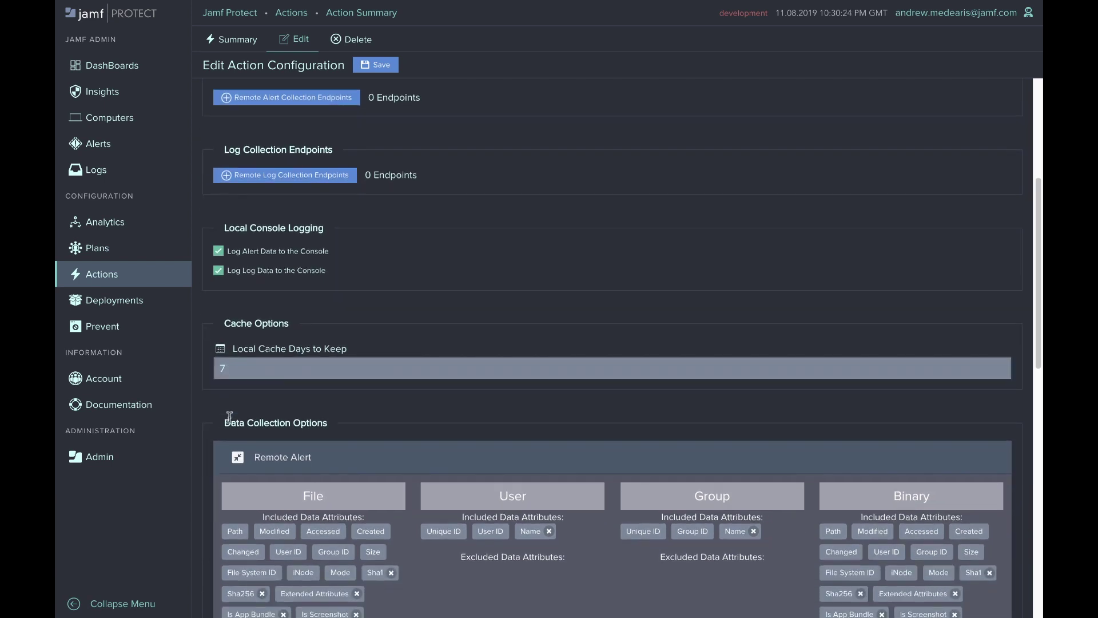
pyautogui.scroll(-1, 230, 417)
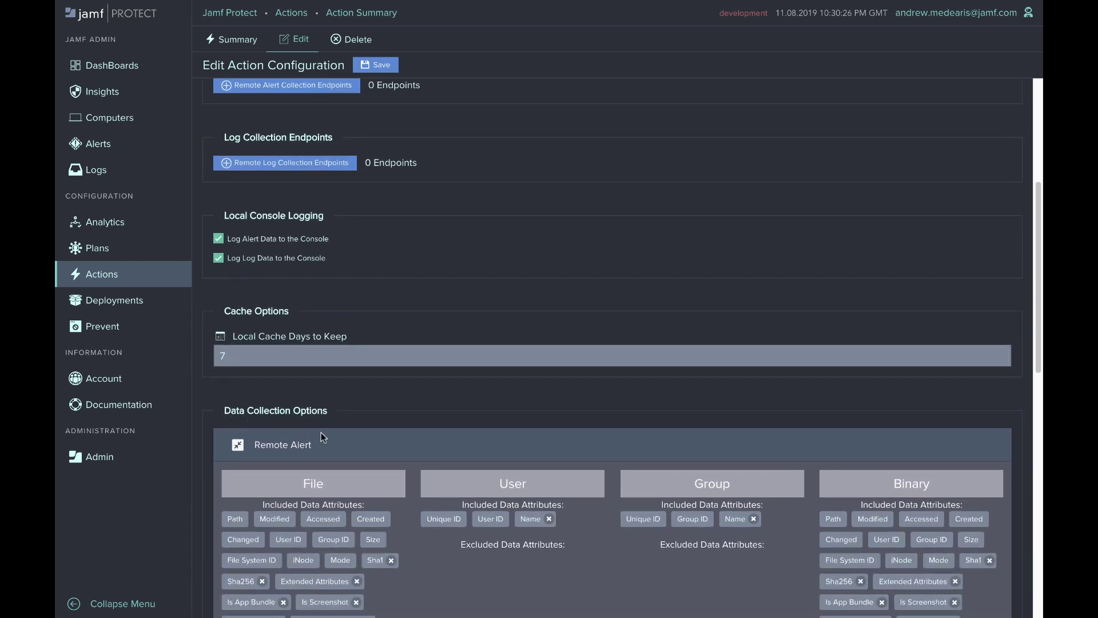
pyautogui.scroll(-5, 411, 454)
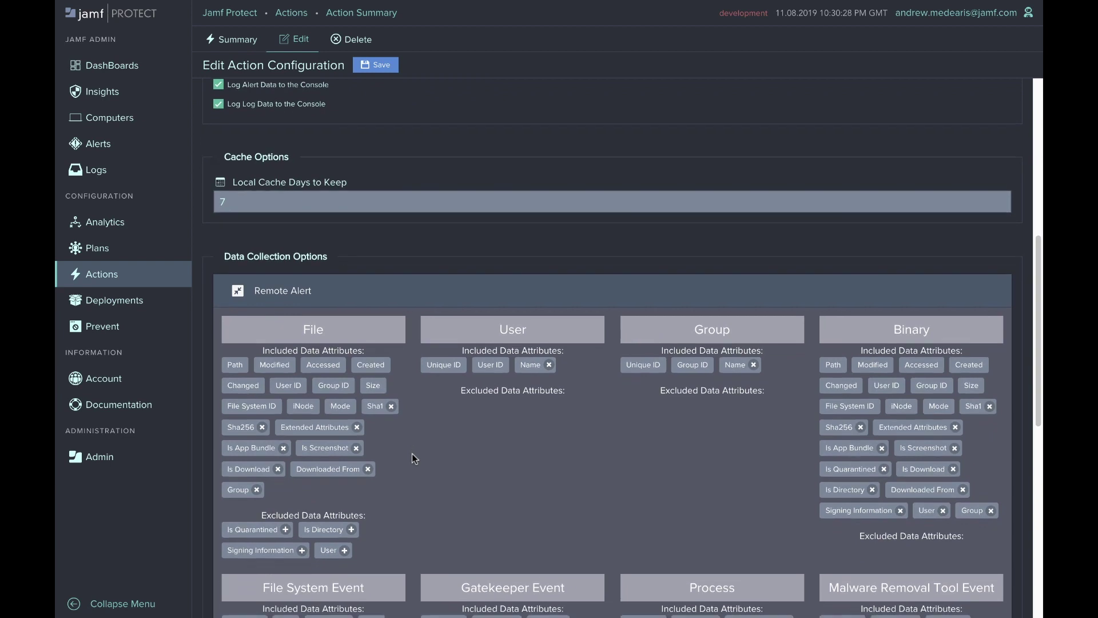
pyautogui.scroll(-2, 414, 456)
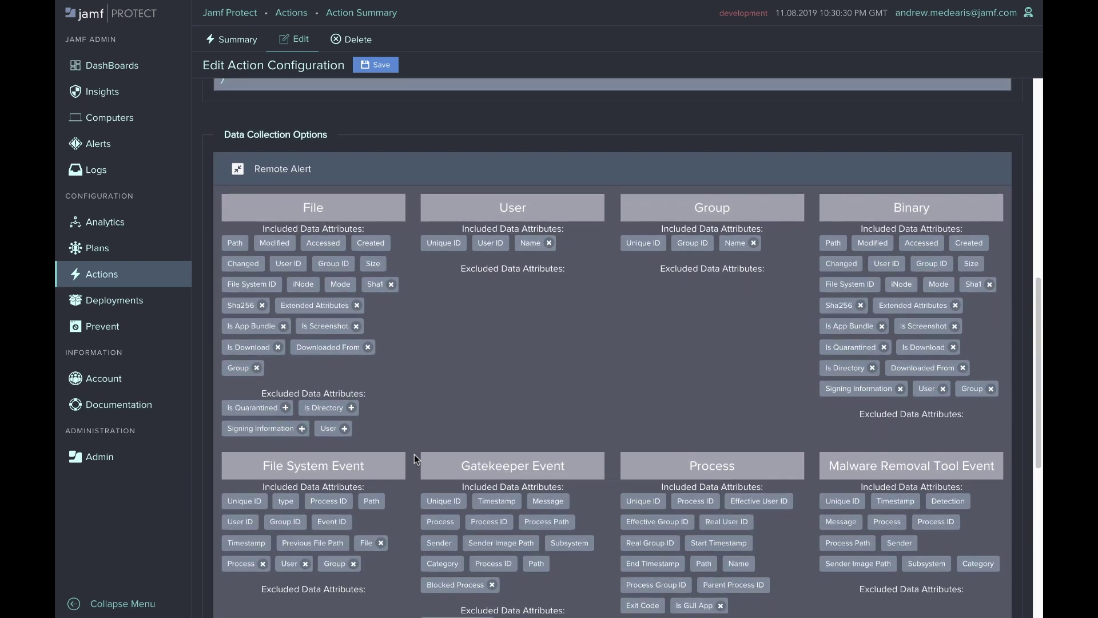
pyautogui.scroll(-2, 414, 454)
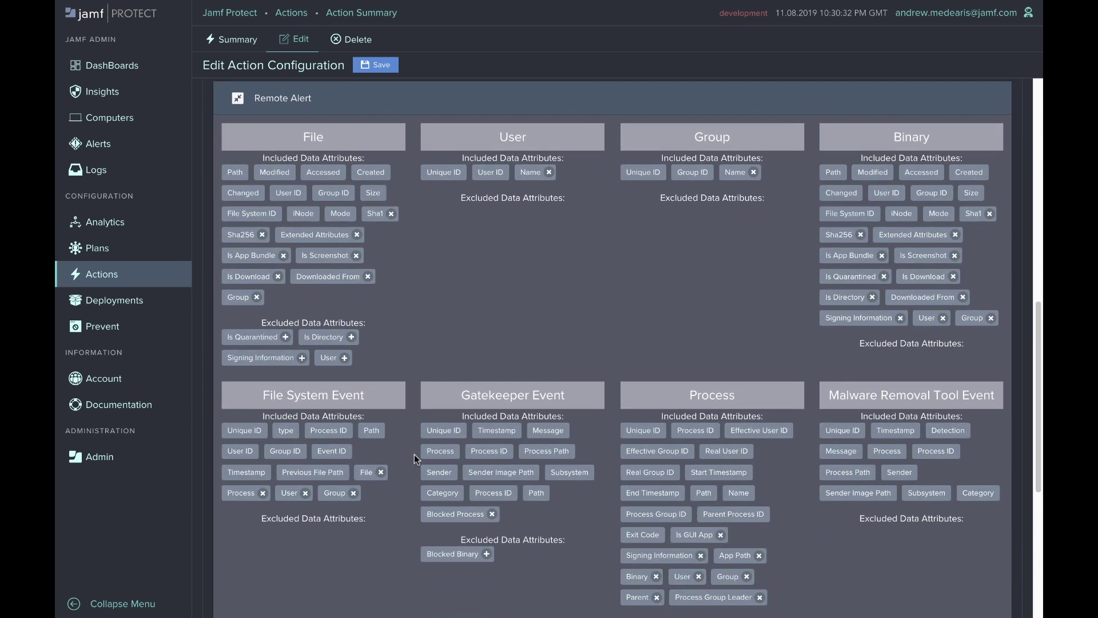
pyautogui.scroll(-2, 414, 455)
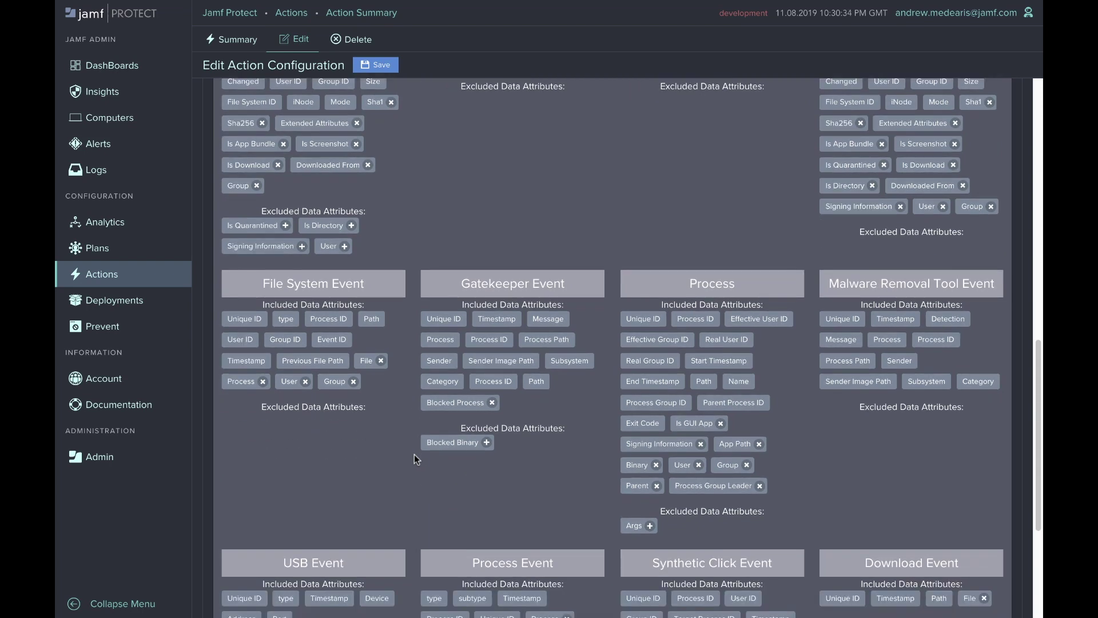
pyautogui.click(650, 526)
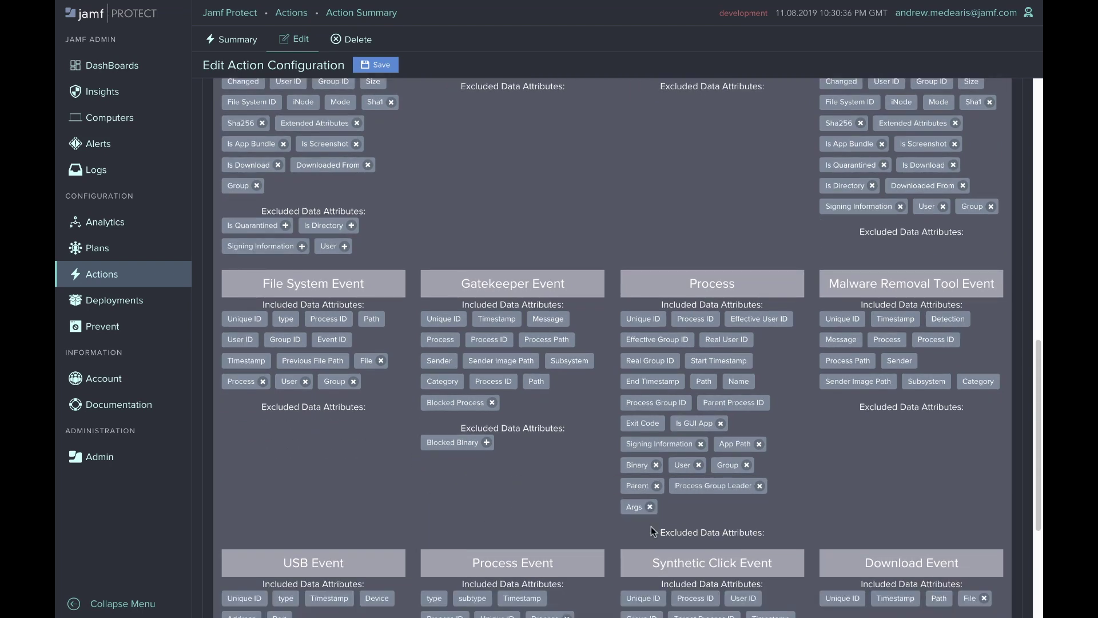
pyautogui.click(650, 508)
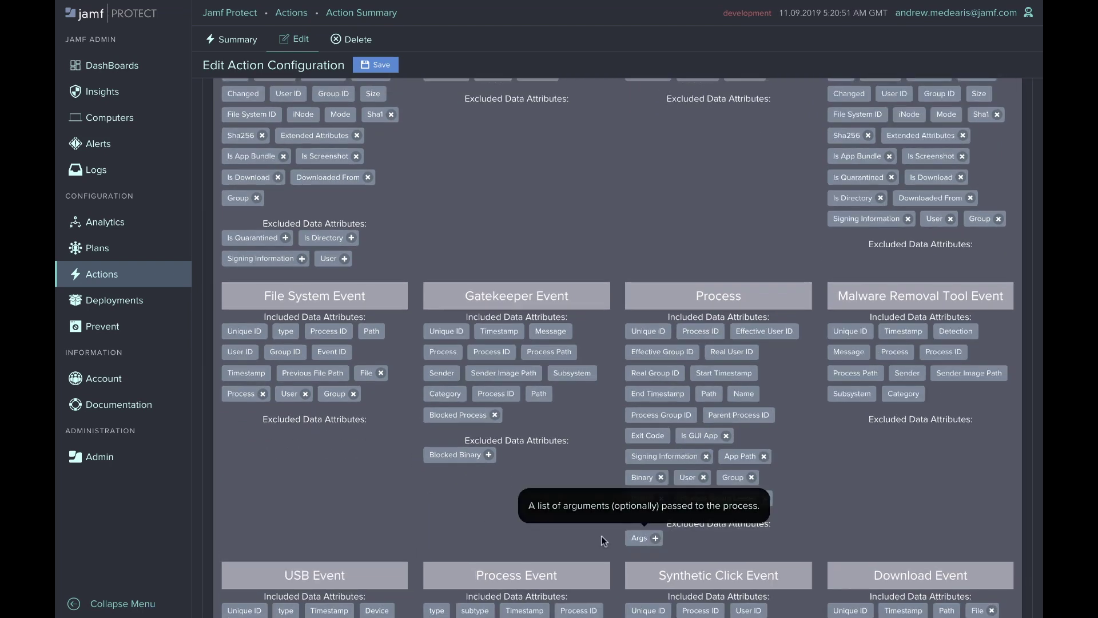
# In the GA department plan's Analytics, select all analytics, including AppleJeusMalware, and save them.
pyautogui.click(121, 252)
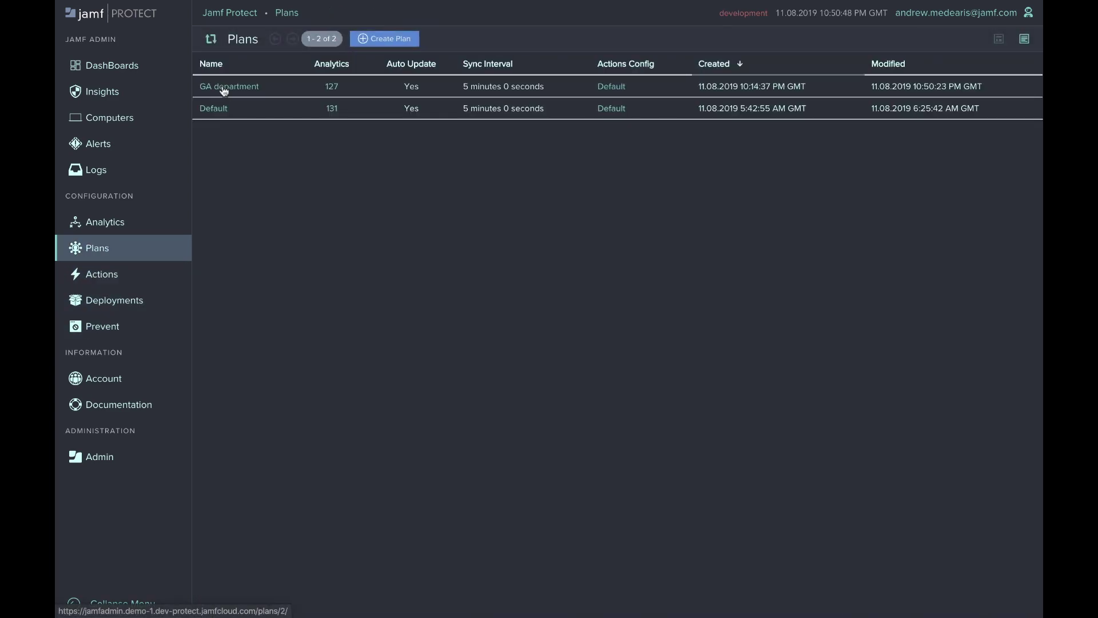
pyautogui.click(224, 89)
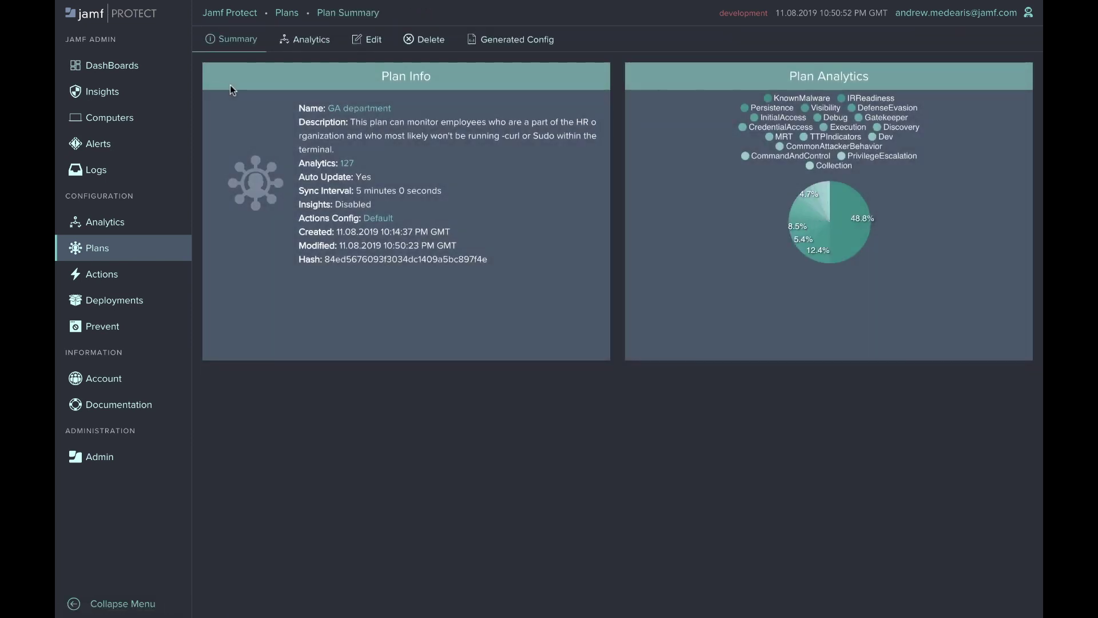
pyautogui.click(303, 45)
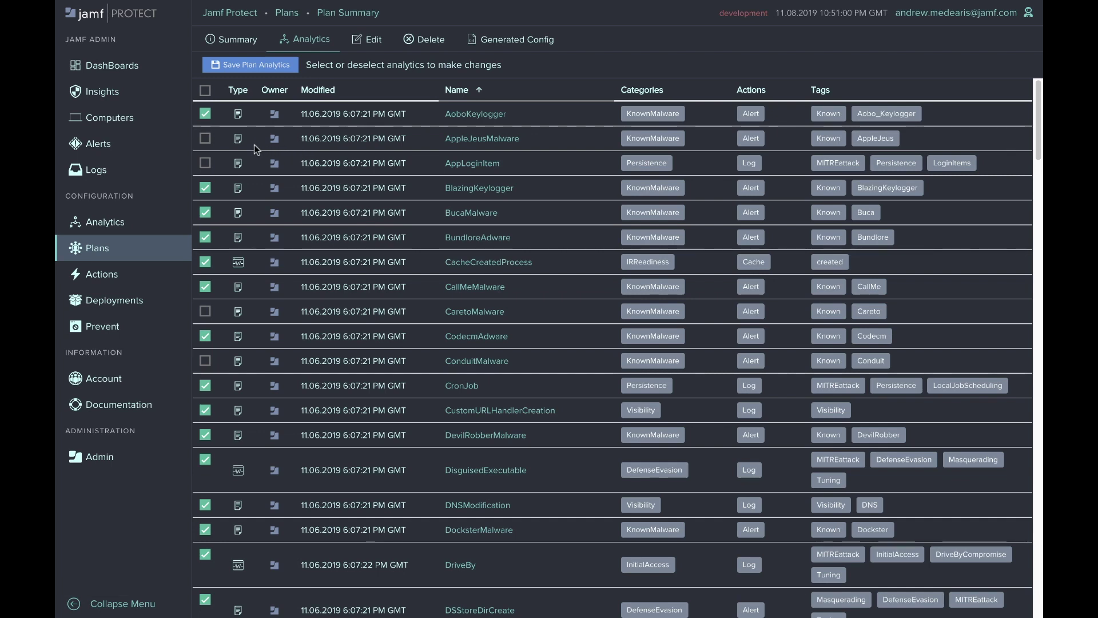
pyautogui.click(205, 139)
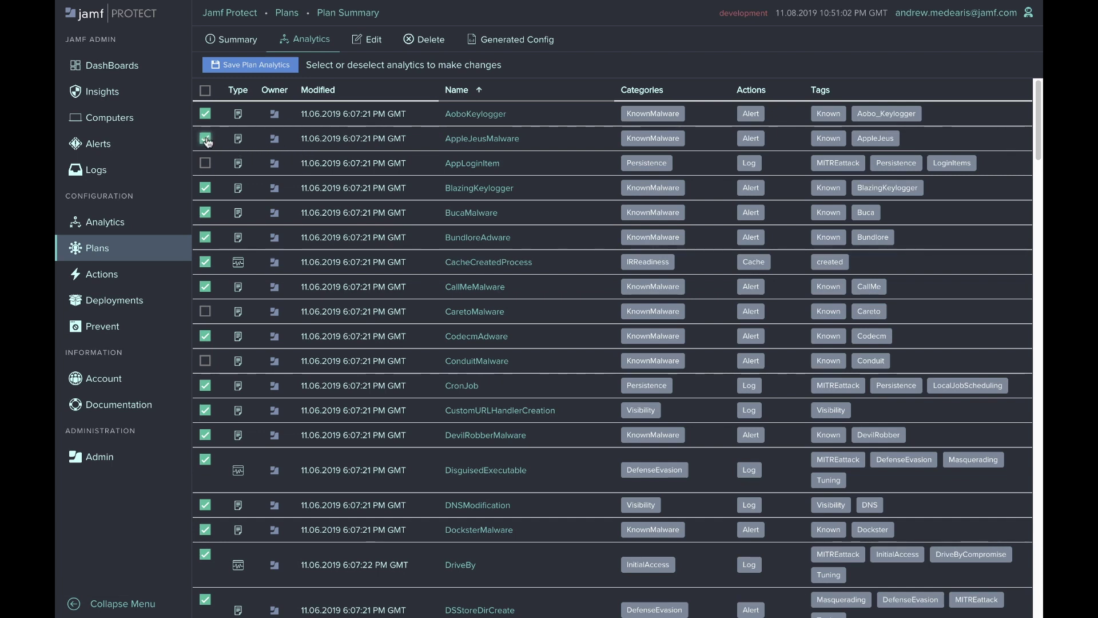
pyautogui.click(206, 92)
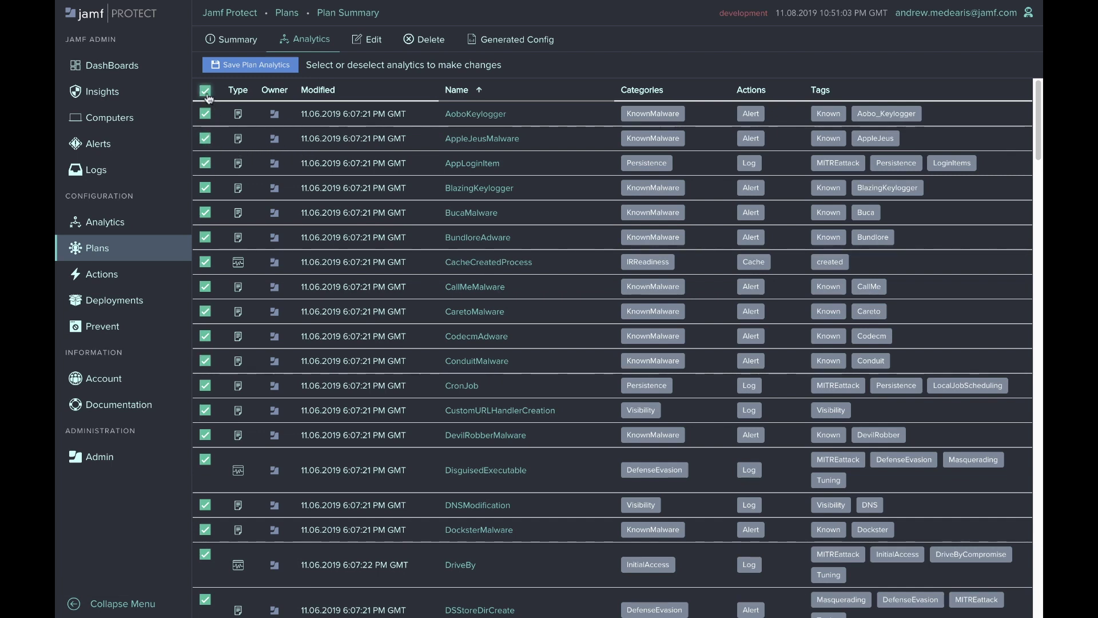
pyautogui.click(233, 66)
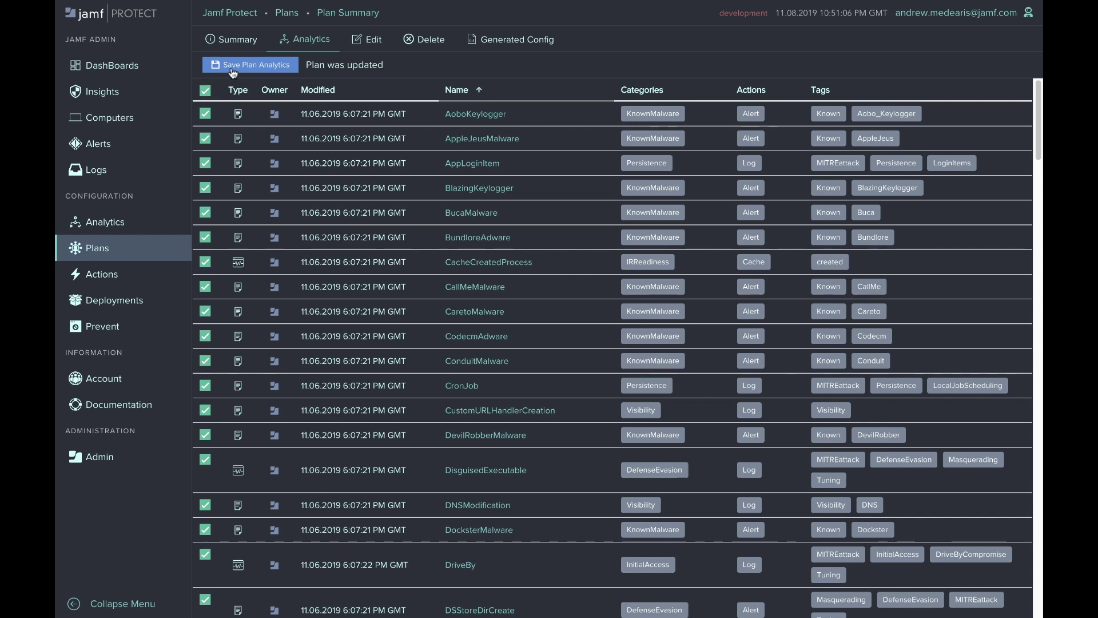
# Save a Default deployment with package 1.0.1.61 for GA department, then refresh to show COMPLETE.
pyautogui.click(129, 306)
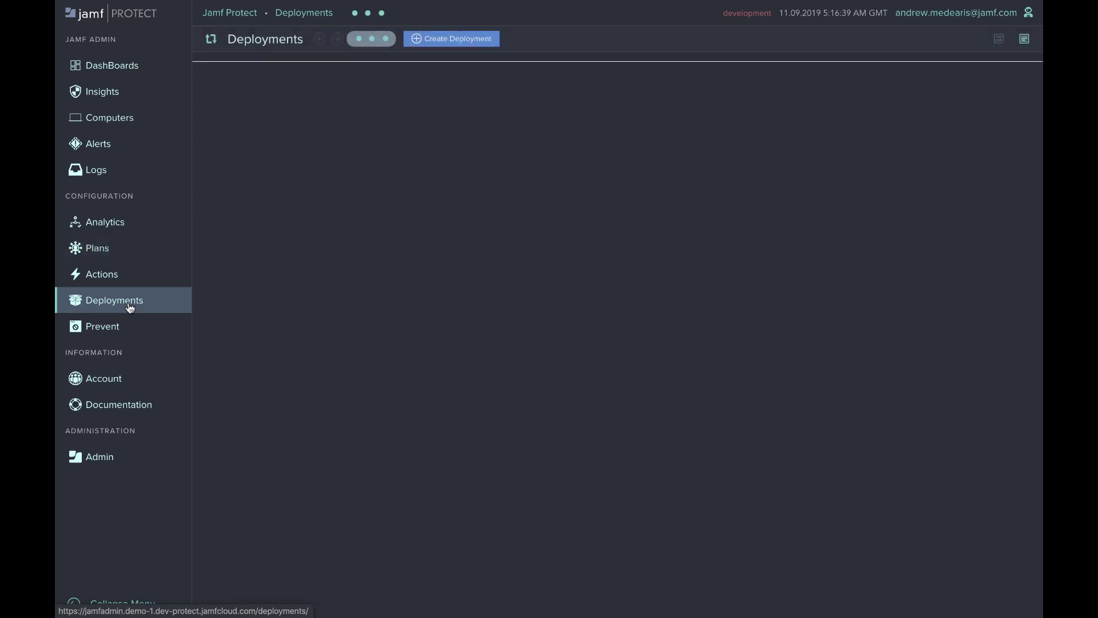
pyautogui.click(412, 39)
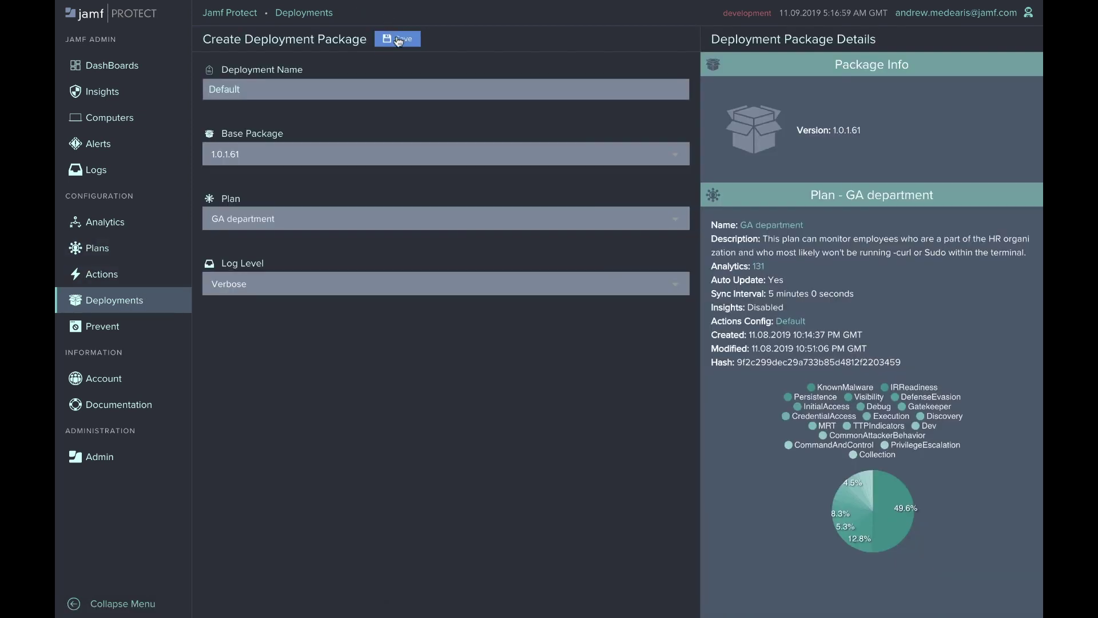
pyautogui.click(399, 39)
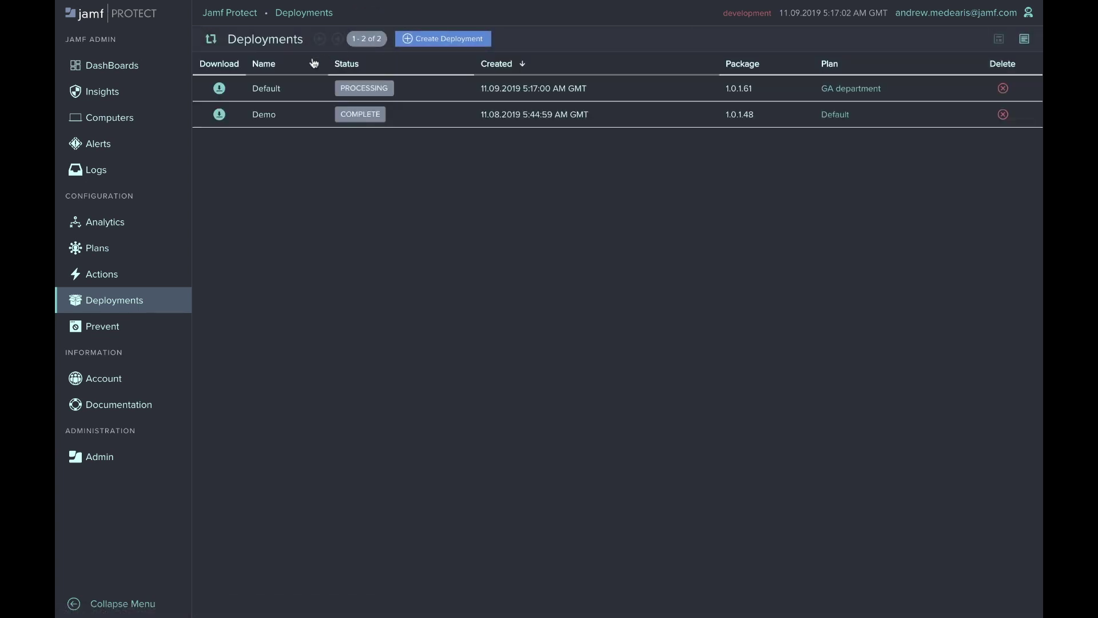
pyautogui.click(212, 40)
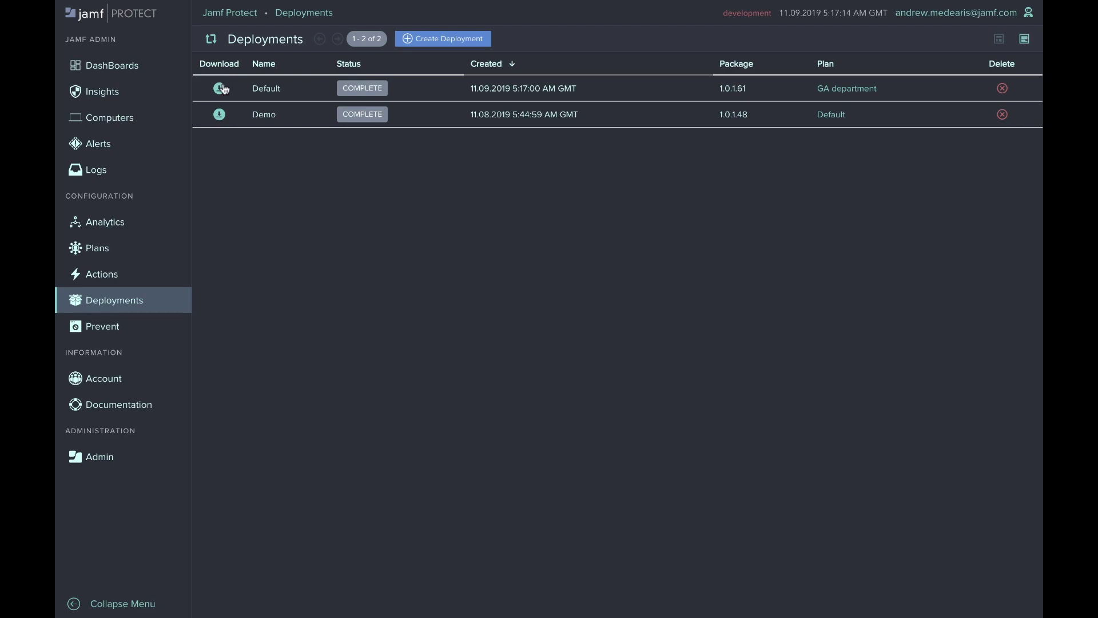